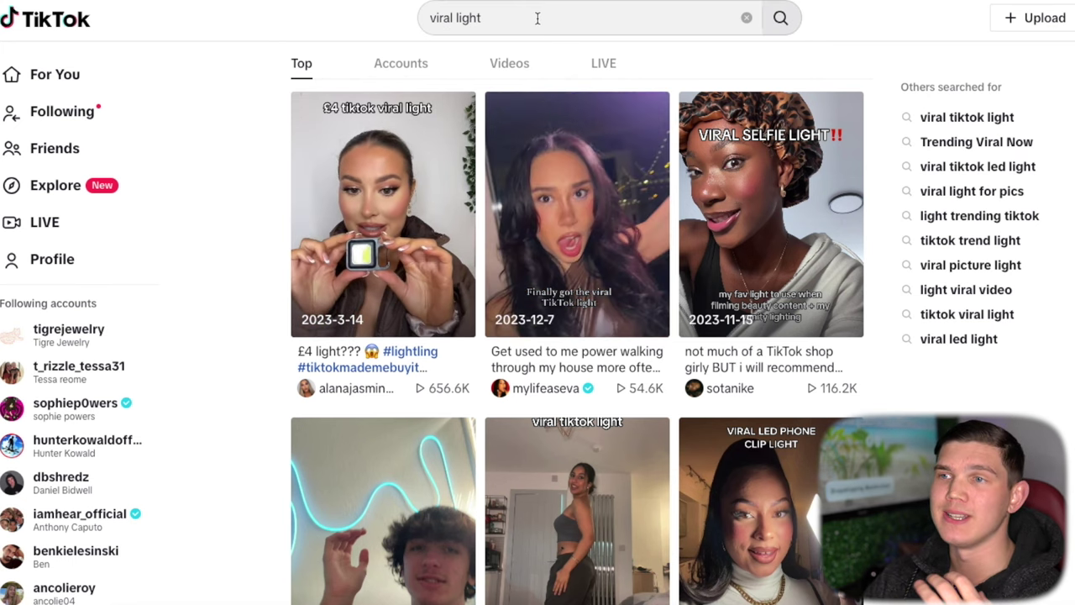
Look through the TikTok video results for "viral light".
{"action": "scroll", "coordinate": [661, 302], "scroll_direction": "down", "scroll_amount": 1}
{"action": "scroll", "coordinate": [660, 302], "scroll_direction": "down", "scroll_amount": 1}
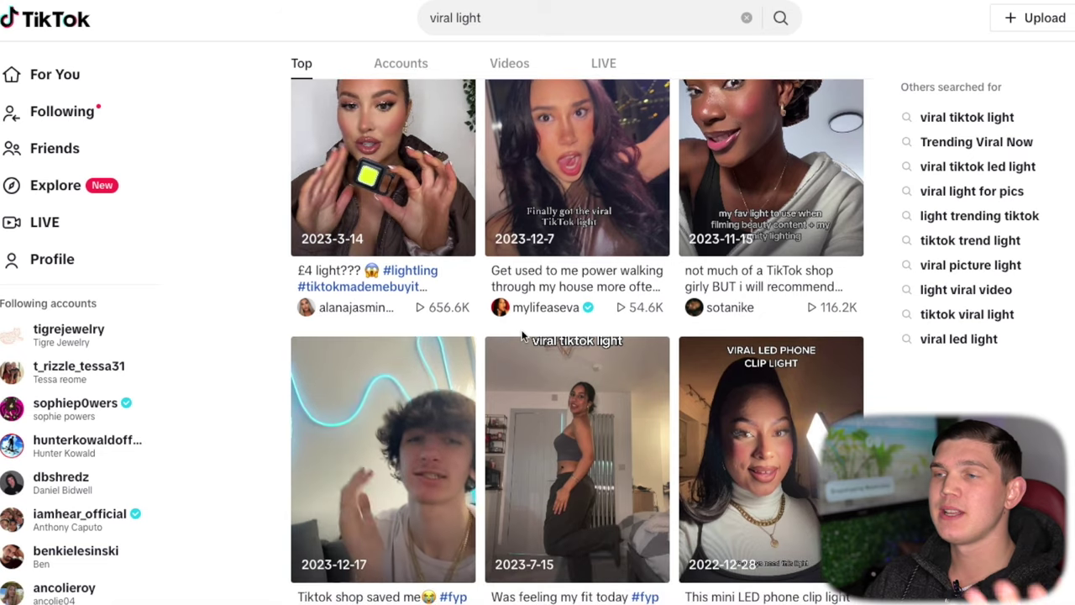
{"action": "scroll", "coordinate": [640, 370], "scroll_direction": "down", "scroll_amount": 1}
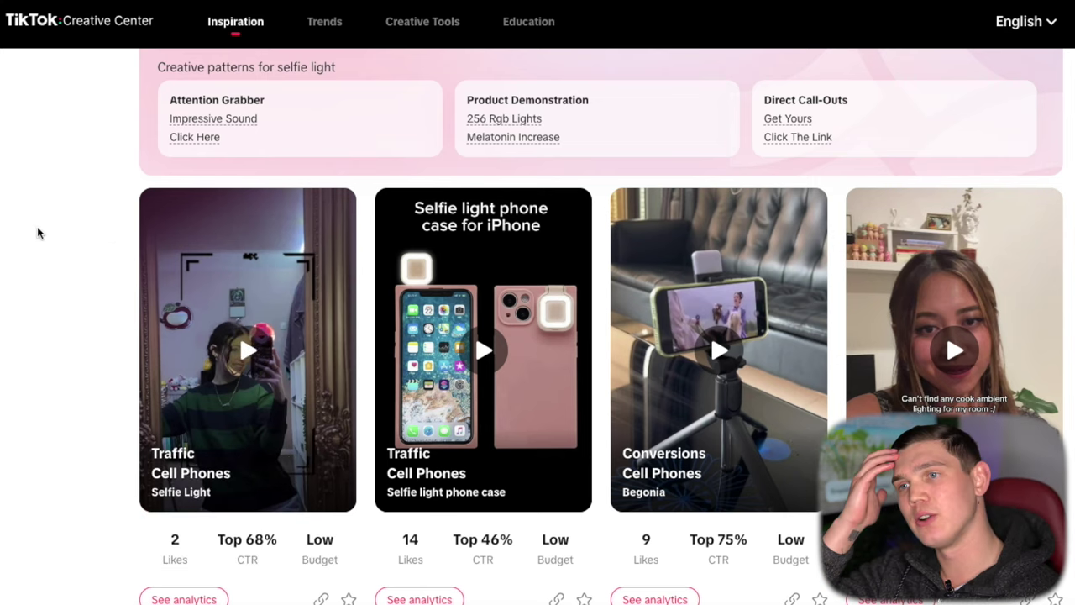
Browse the selfie light ads in TikTok Creative Center, preview the first Selfie Light ad and mute the sound.
{"action": "scroll", "coordinate": [38, 228], "scroll_direction": "down", "scroll_amount": 1}
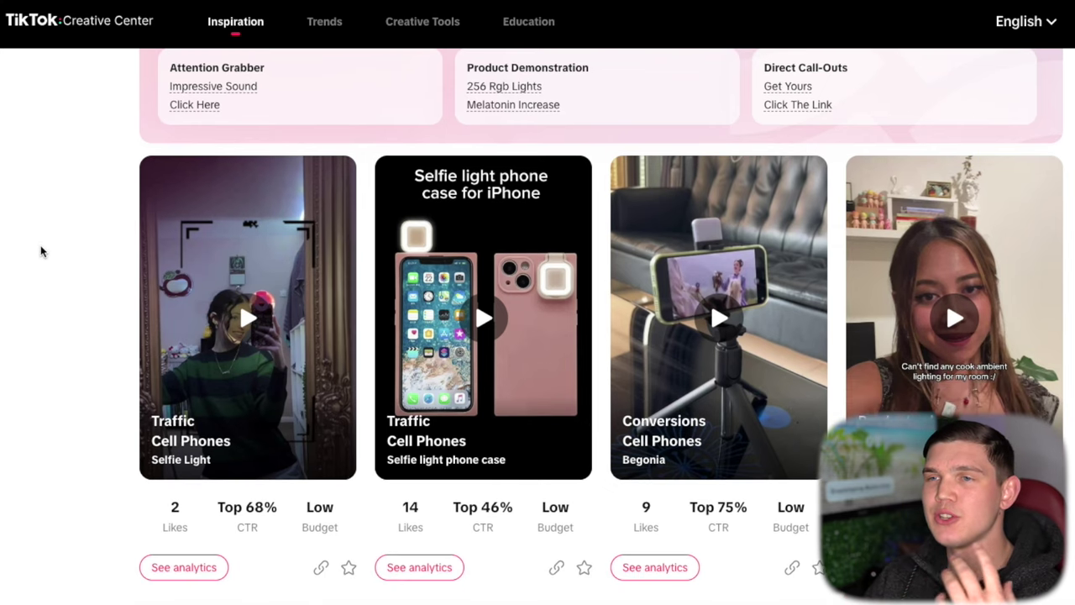
{"action": "scroll", "coordinate": [39, 250], "scroll_direction": "down", "scroll_amount": 1}
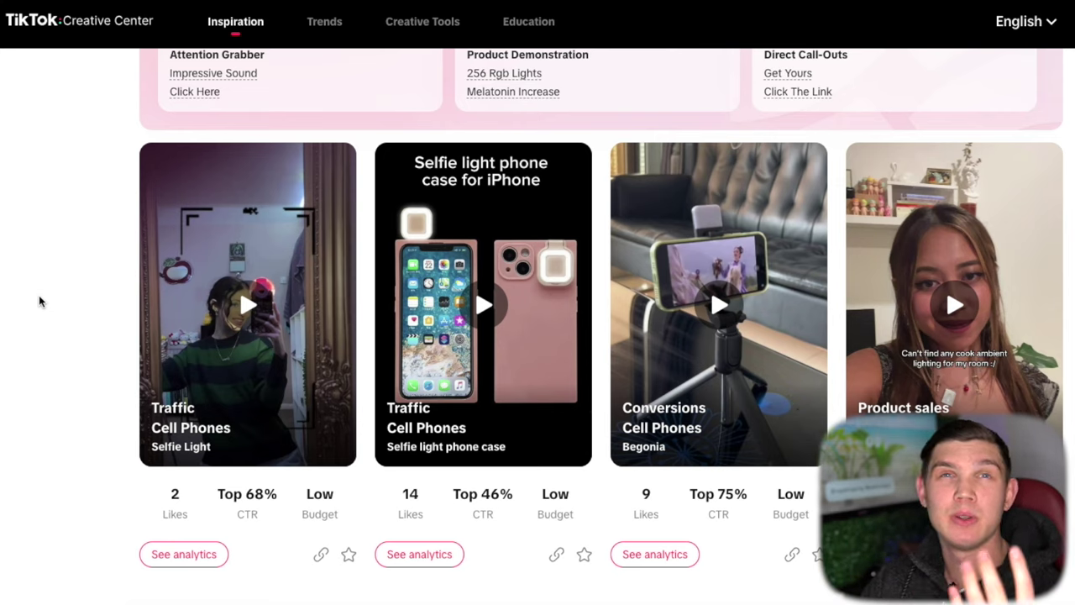
{"action": "mouse_move", "coordinate": [252, 315]}
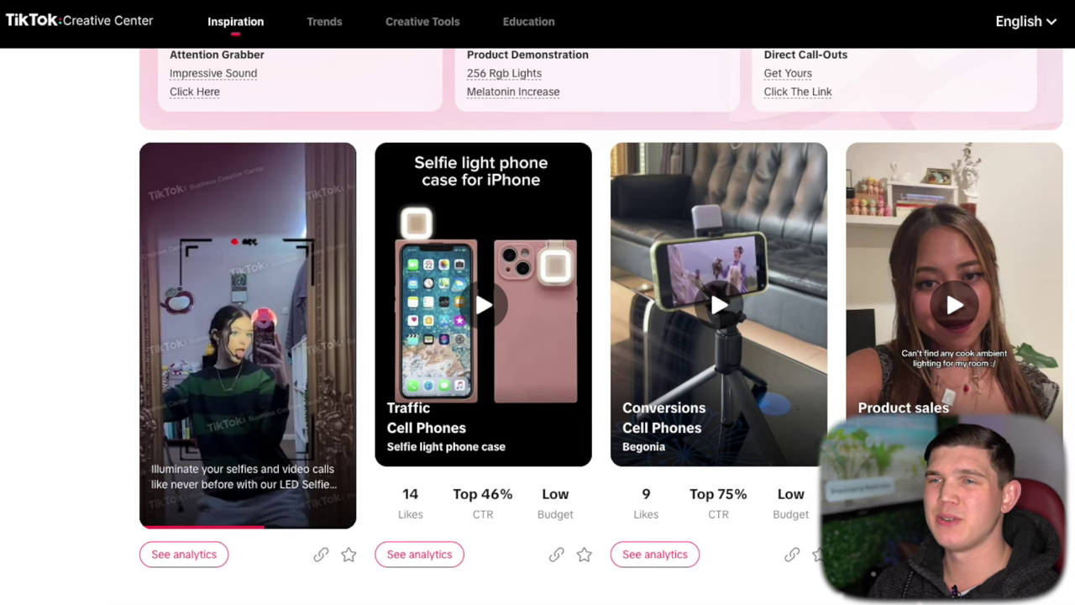
{"action": "key", "text": "XF86AudioMute"}
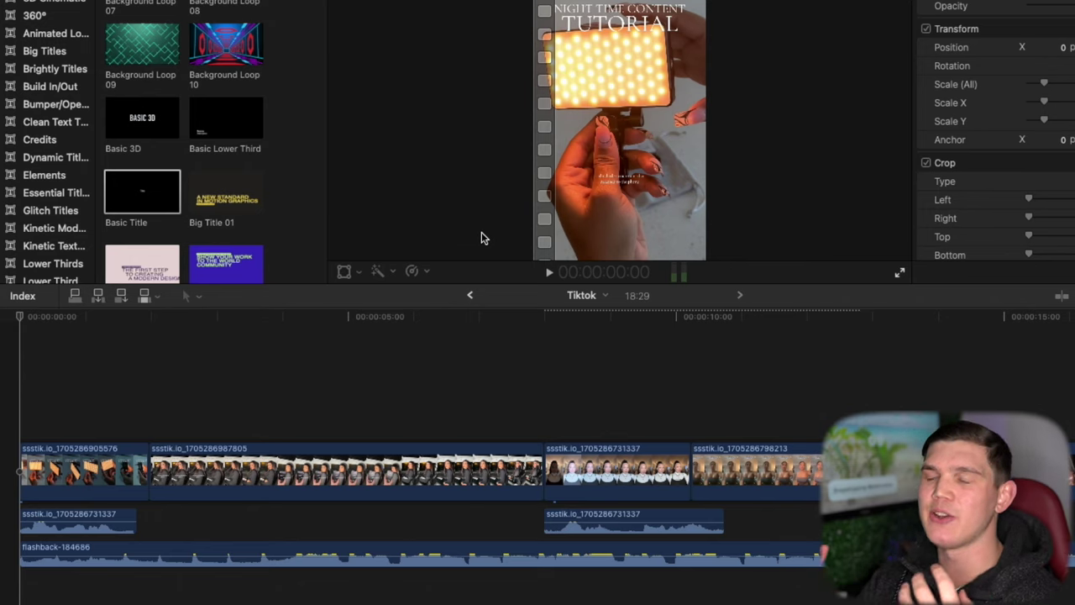
{"action": "left_click", "coordinate": [82, 516]}
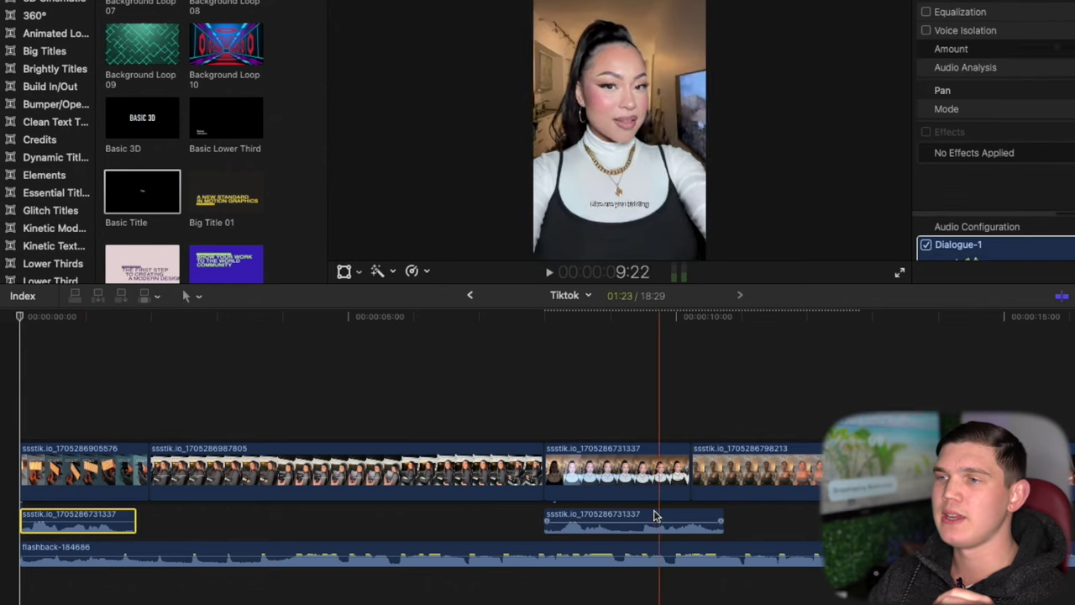
{"action": "left_click", "coordinate": [618, 514]}
{"action": "left_click_drag", "start_coordinate": [617, 510], "coordinate": [617, 521]}
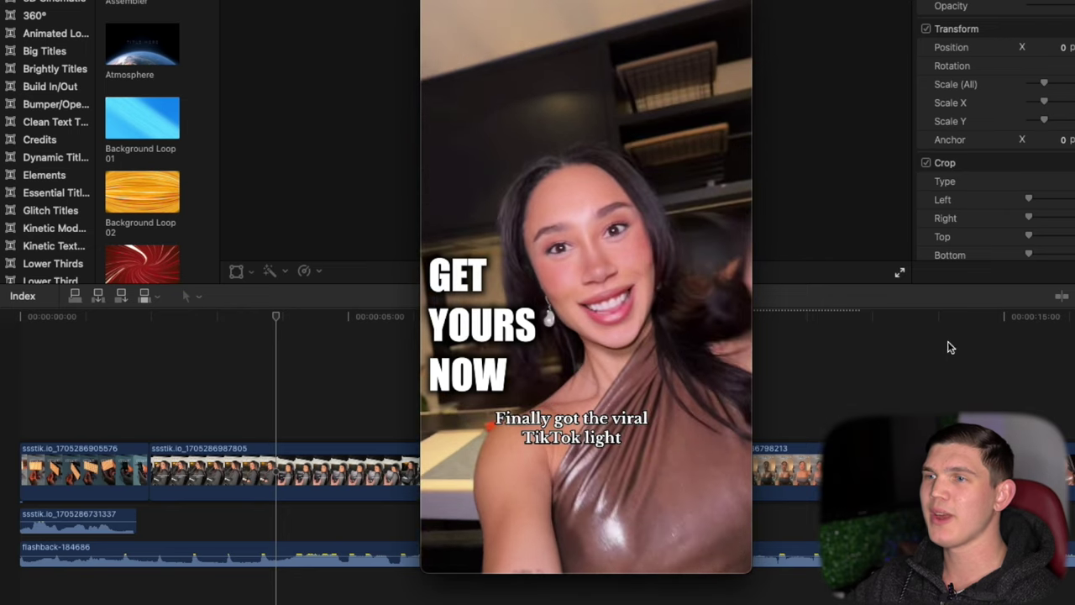
Scrub the finished video in the player back to 00:01 and minimize the player window.
{"action": "mouse_move", "coordinate": [475, 67]}
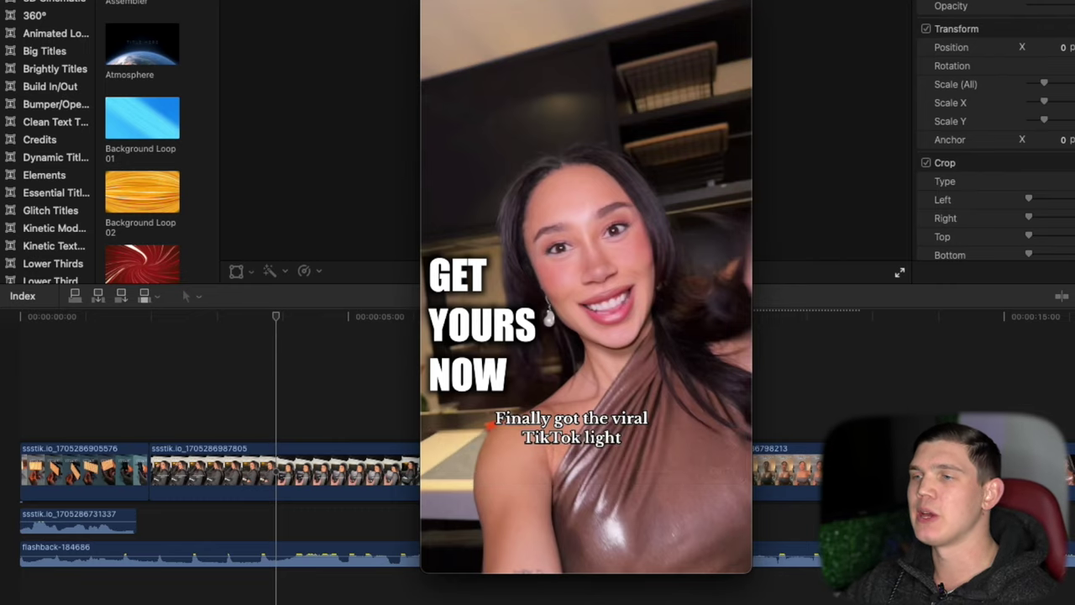
{"action": "left_click_drag", "start_coordinate": [697, 471], "coordinate": [488, 471]}
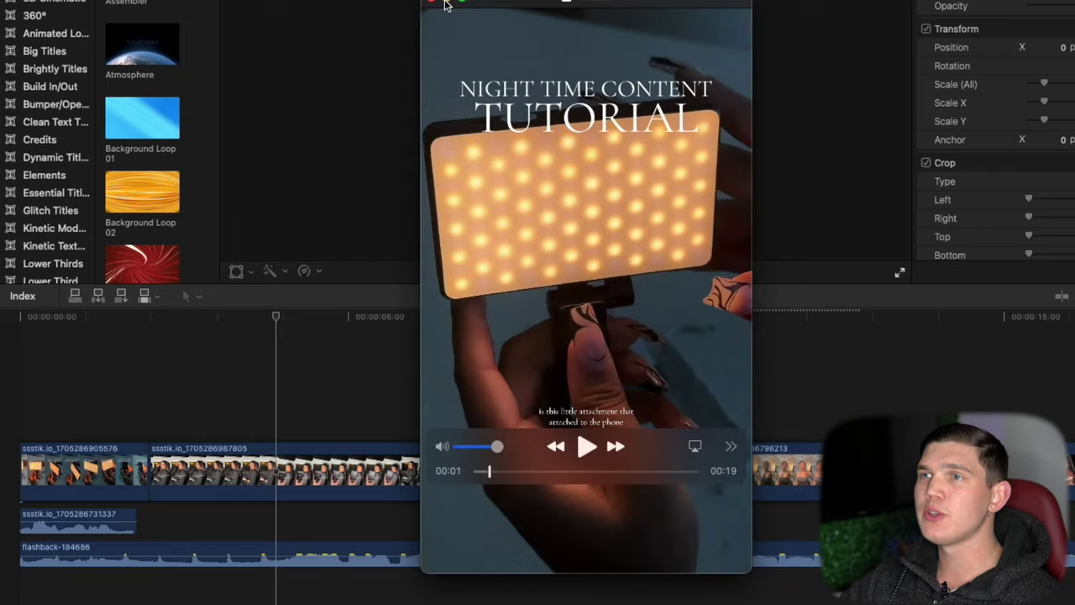
{"action": "left_click", "coordinate": [445, 4]}
Play the Tiktok timeline from the beginning to review the opening light clip and the cut into the second clip.
{"action": "left_click", "coordinate": [23, 419]}
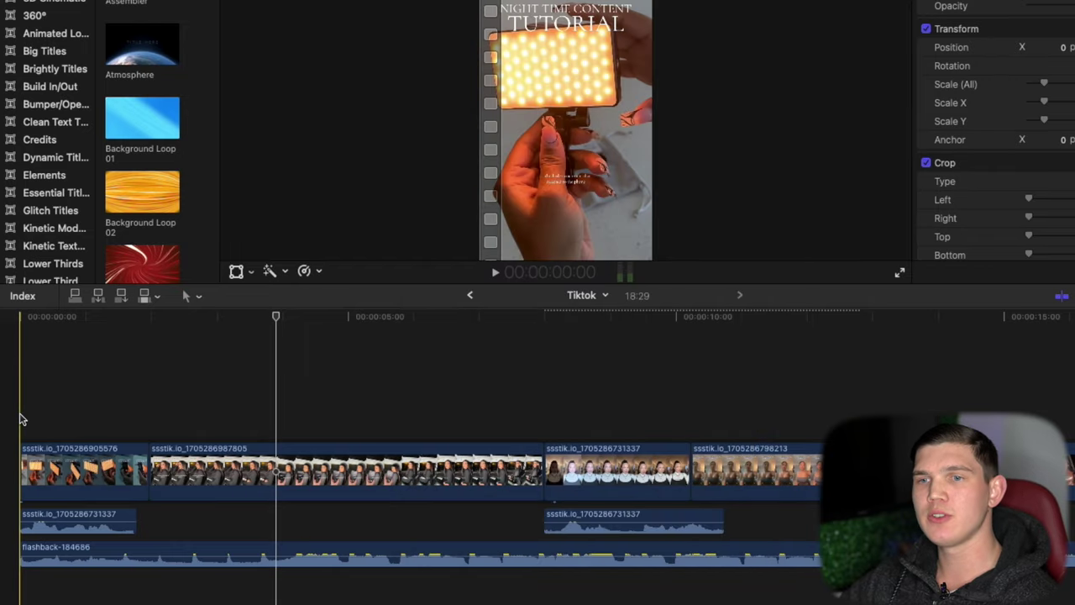
{"action": "key", "text": "space"}
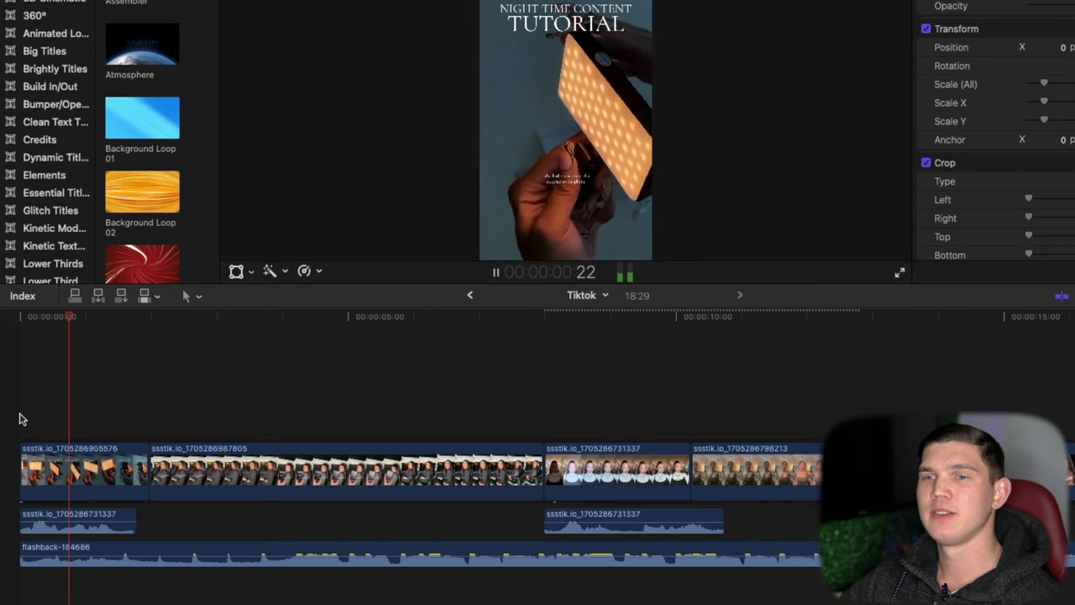
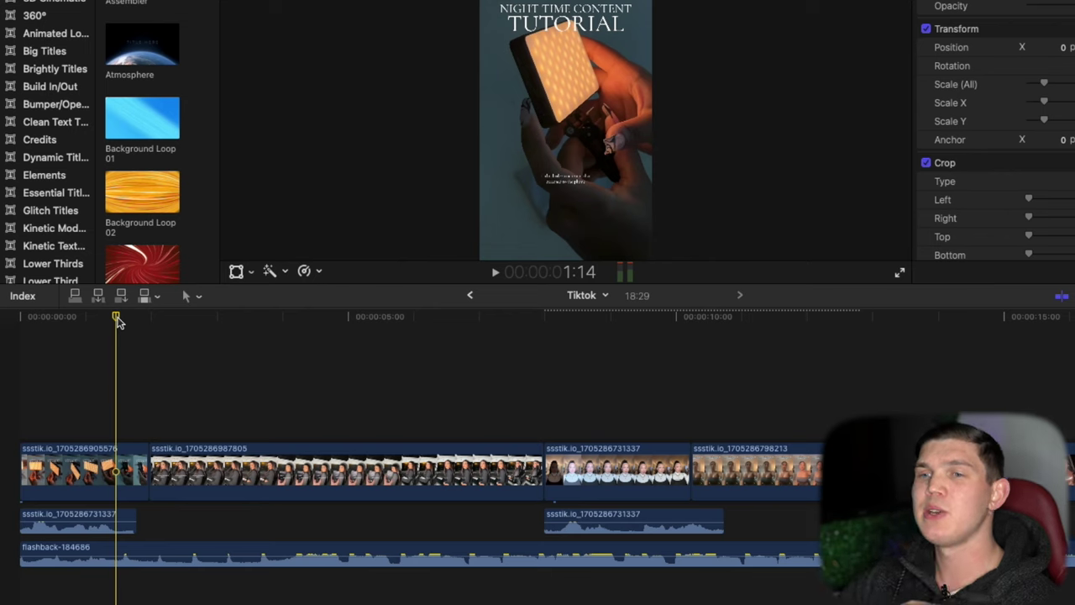
{"action": "left_click_drag", "start_coordinate": [116, 319], "coordinate": [19, 319]}
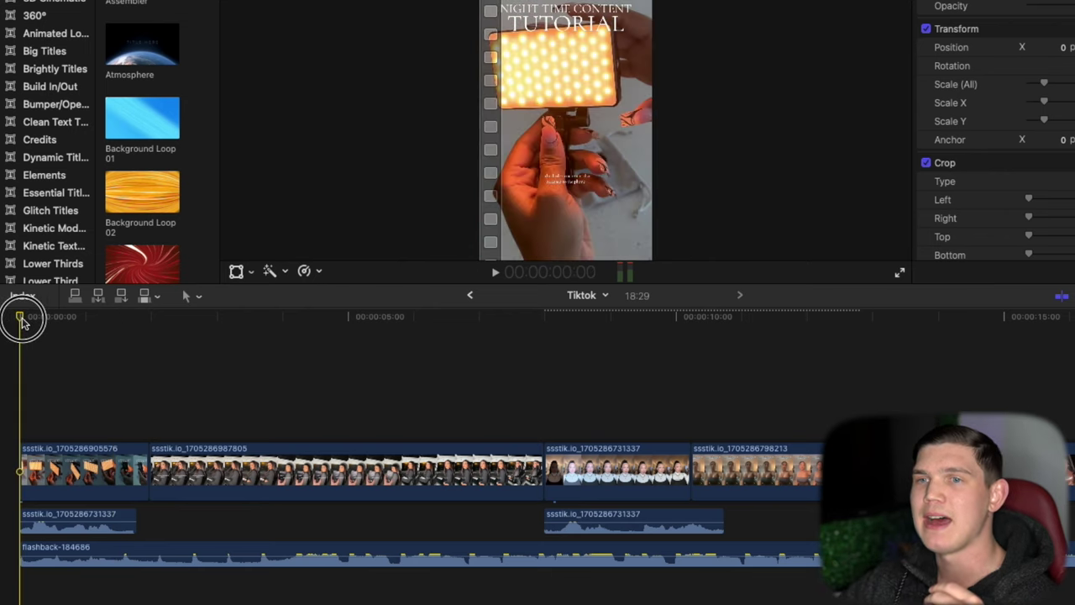
{"action": "left_click", "coordinate": [495, 274]}
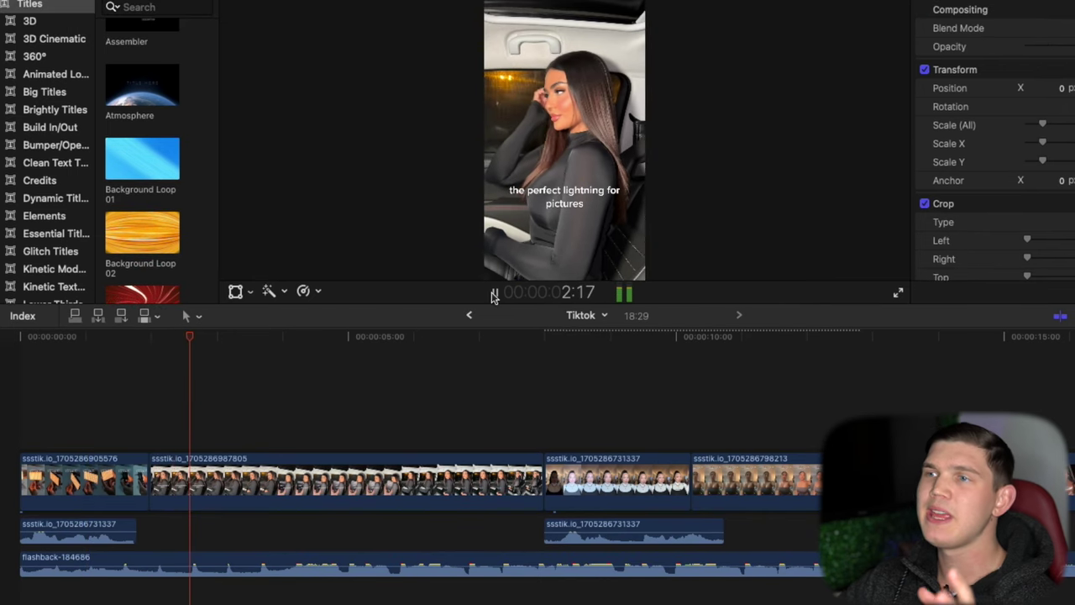
{"action": "left_click", "coordinate": [495, 272]}
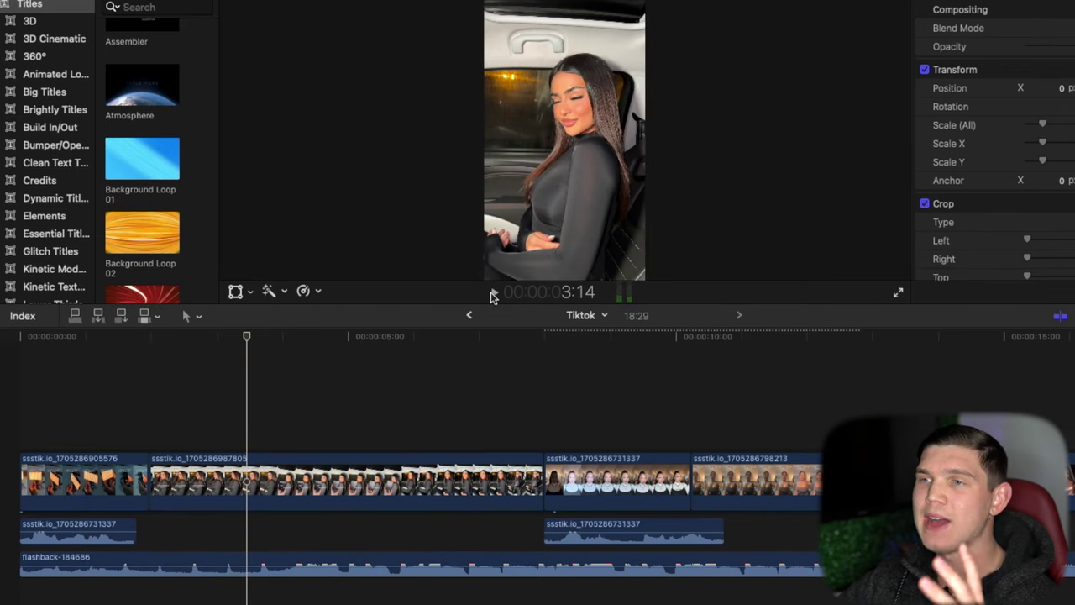
Replay the second clip from its start through the "Flash + Light" and "Result" shots, pausing between them and muting the sound.
{"action": "left_click", "coordinate": [158, 392]}
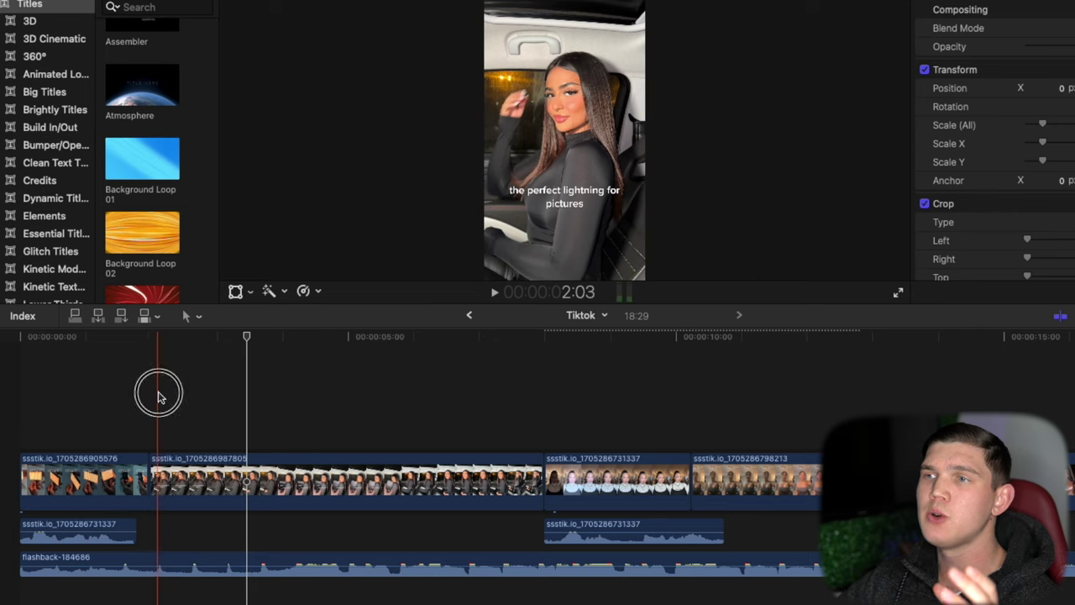
{"action": "left_click", "coordinate": [493, 293]}
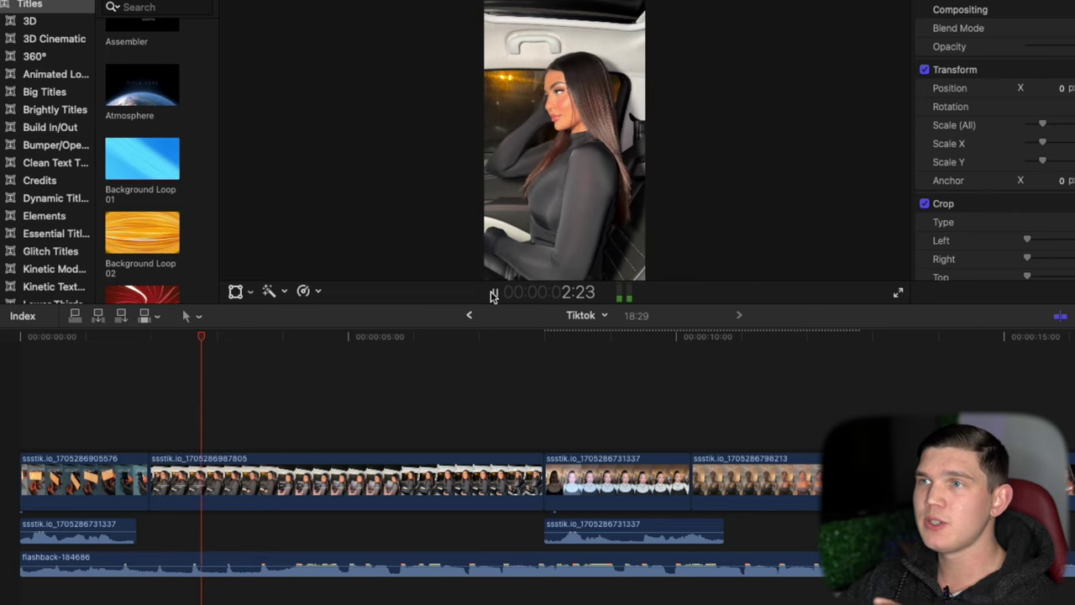
{"action": "left_click", "coordinate": [494, 293]}
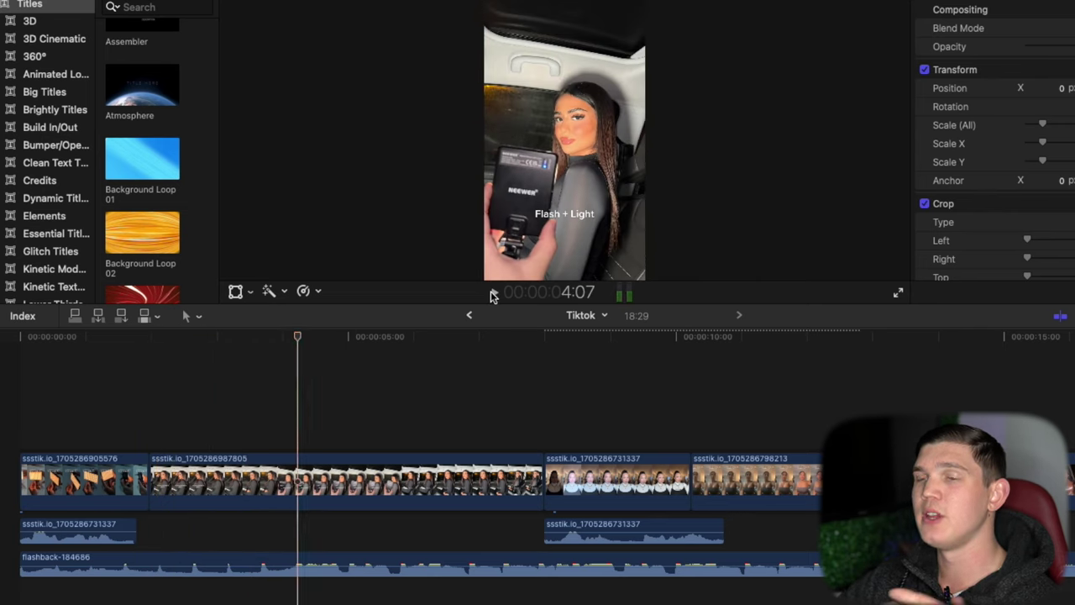
{"action": "left_click", "coordinate": [494, 293]}
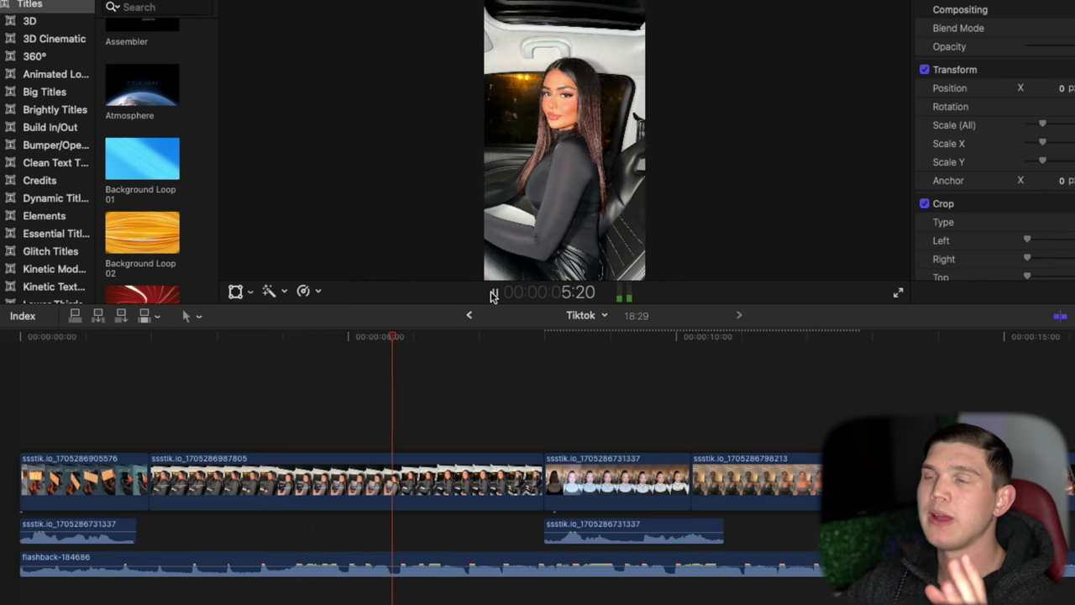
{"action": "left_click", "coordinate": [494, 293]}
{"action": "key", "text": "XF86AudioMute"}
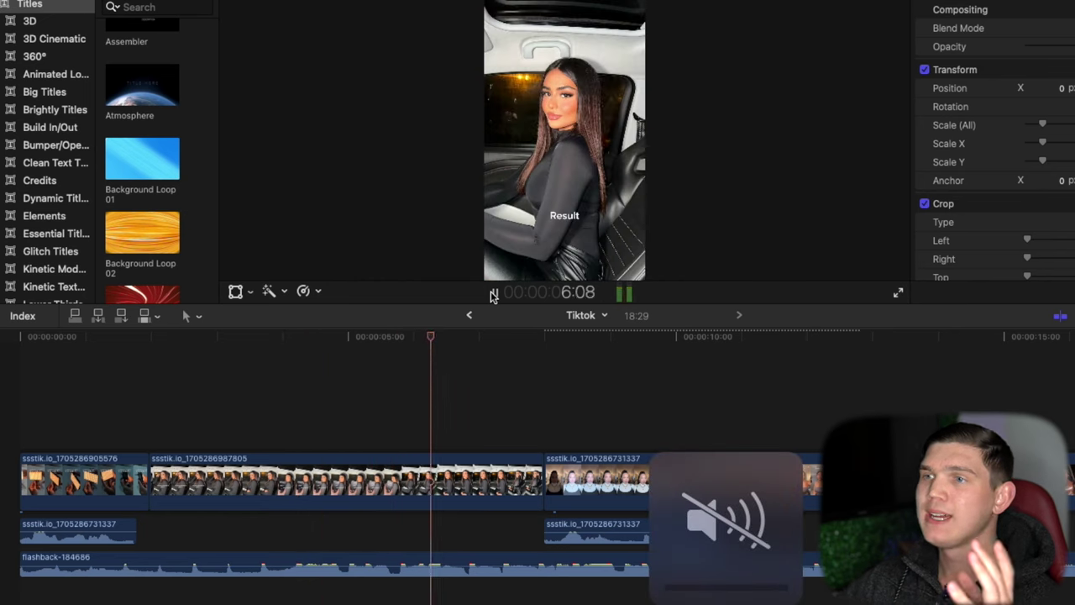
{"action": "left_click", "coordinate": [494, 293]}
Replay the "Result" photos in the second clip from around the five-second mark.
{"action": "left_click", "coordinate": [372, 372]}
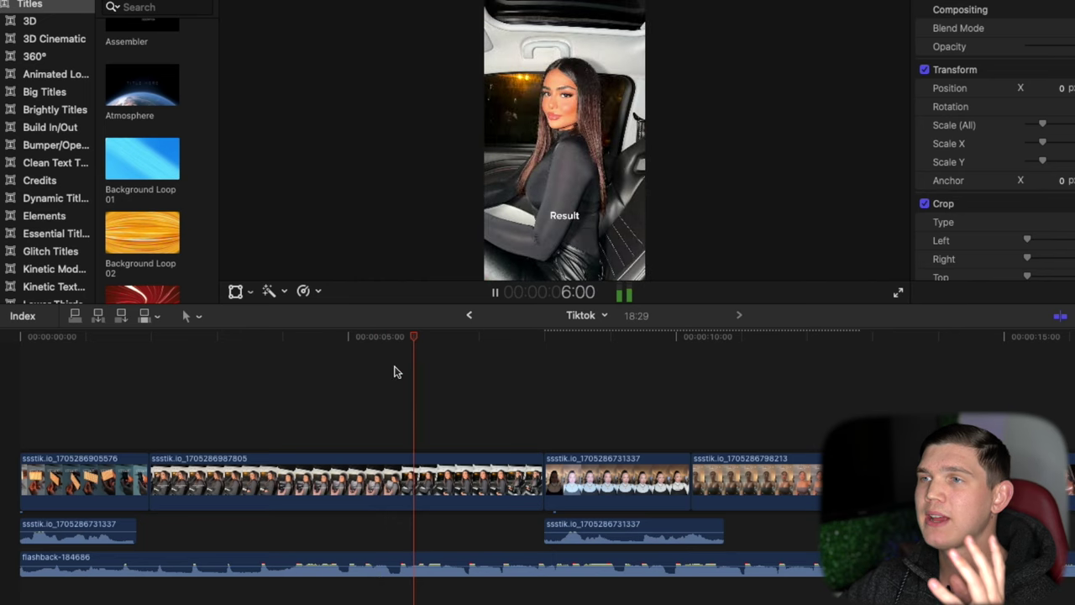
{"action": "left_click", "coordinate": [400, 379]}
{"action": "left_click", "coordinate": [366, 336]}
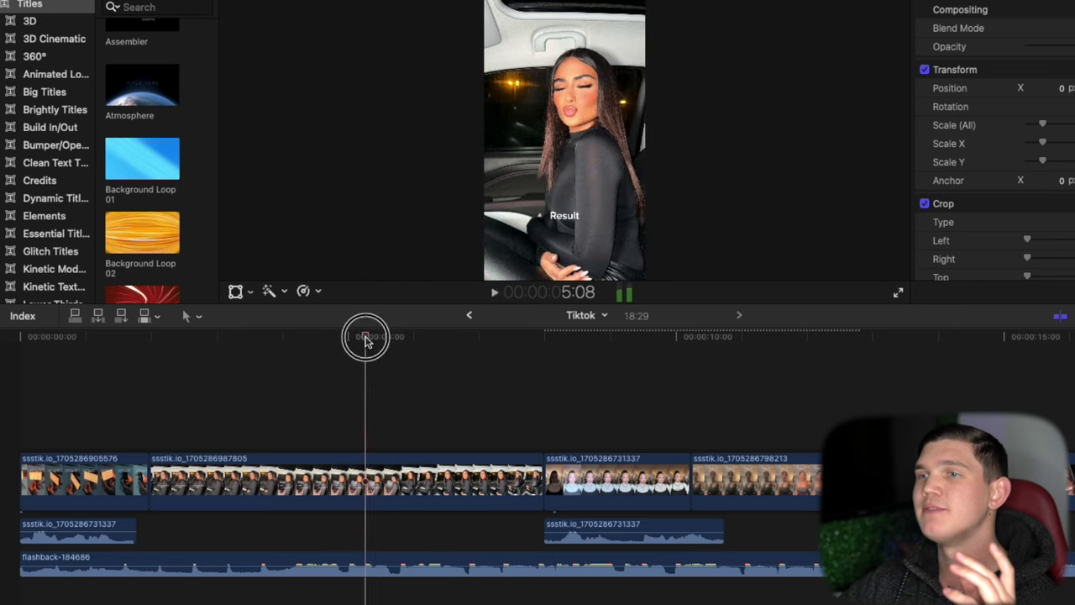
{"action": "key", "text": "space"}
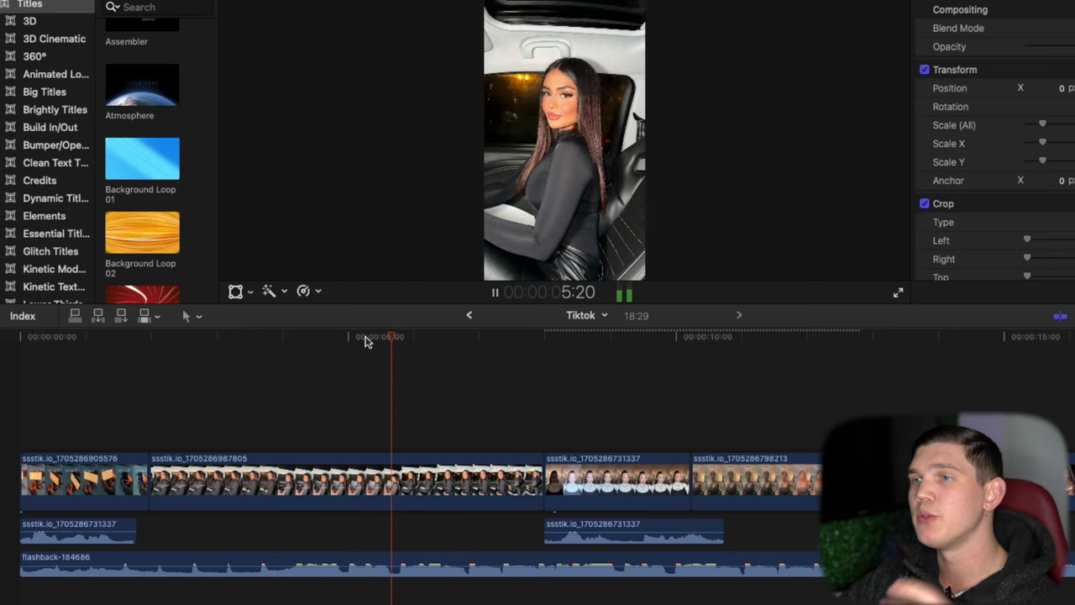
{"action": "left_click", "coordinate": [495, 293]}
{"action": "left_click", "coordinate": [417, 407]}
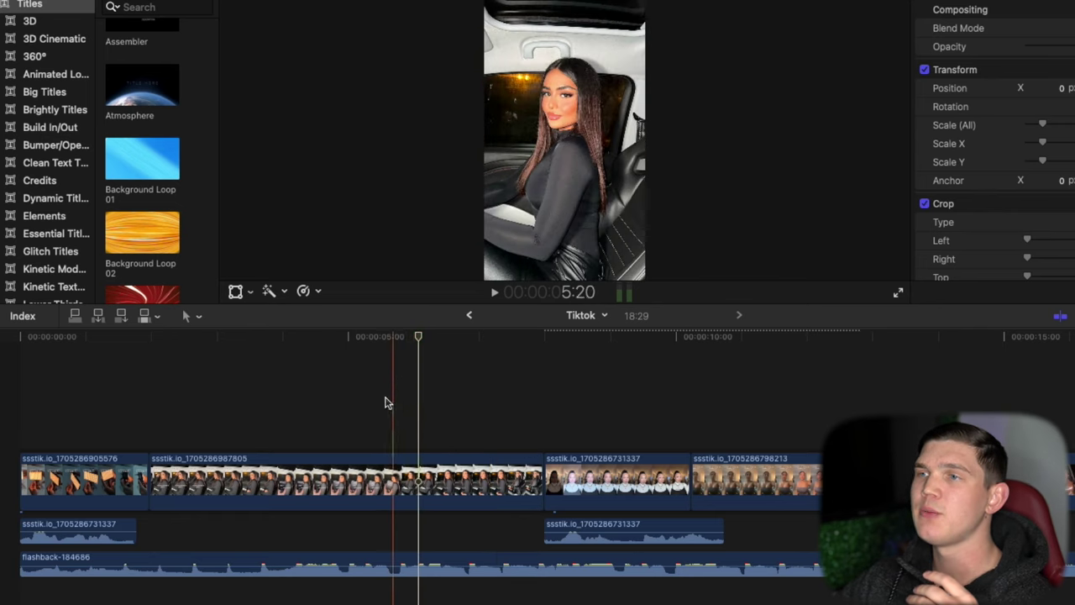
{"action": "left_click", "coordinate": [384, 401]}
Play from about the four-second mark up to the start of the third clip.
{"action": "left_click", "coordinate": [283, 390]}
{"action": "left_click", "coordinate": [494, 293]}
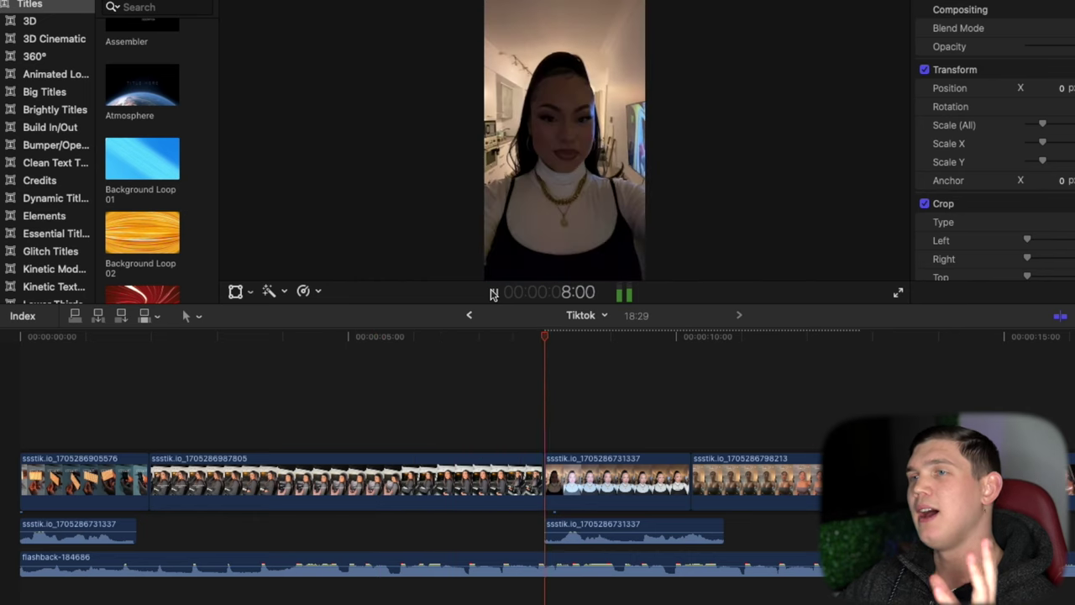
{"action": "left_click", "coordinate": [494, 293]}
Play from 6:17 through the remaining clips to the "GET YOURS NOW" call to action.
{"action": "left_click", "coordinate": [451, 381]}
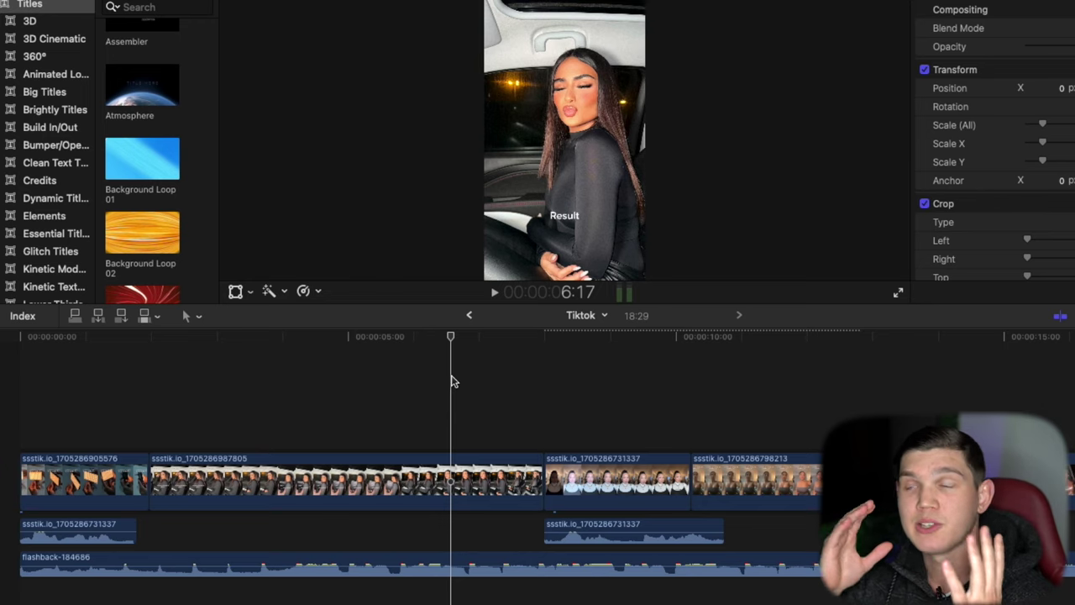
{"action": "left_click", "coordinate": [494, 294]}
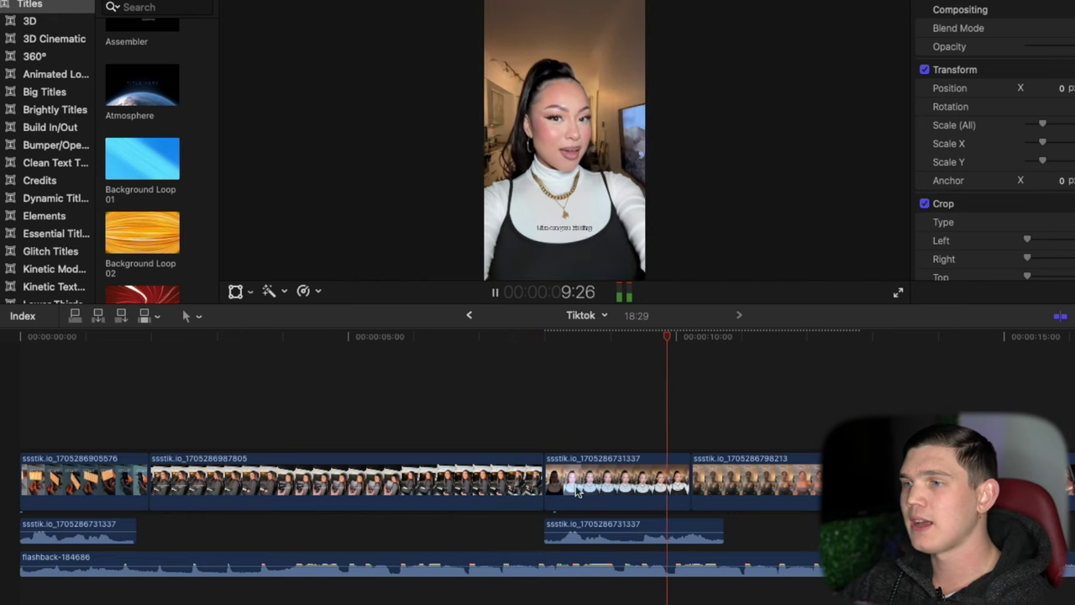
{"action": "scroll", "coordinate": [587, 483], "scroll_direction": "right", "scroll_amount": 3}
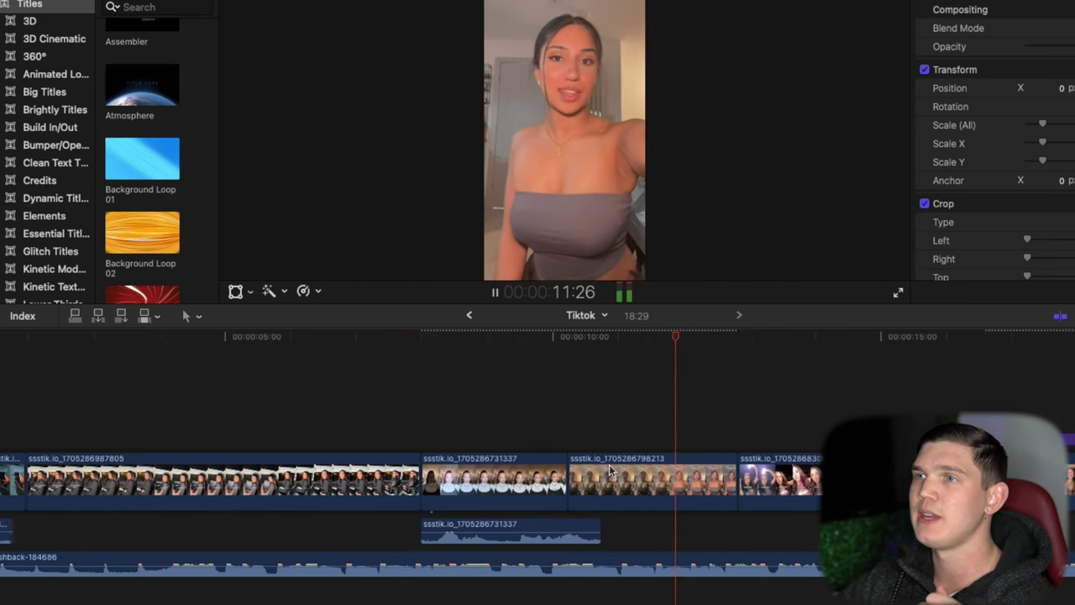
{"action": "scroll", "coordinate": [610, 463], "scroll_direction": "right", "scroll_amount": 2}
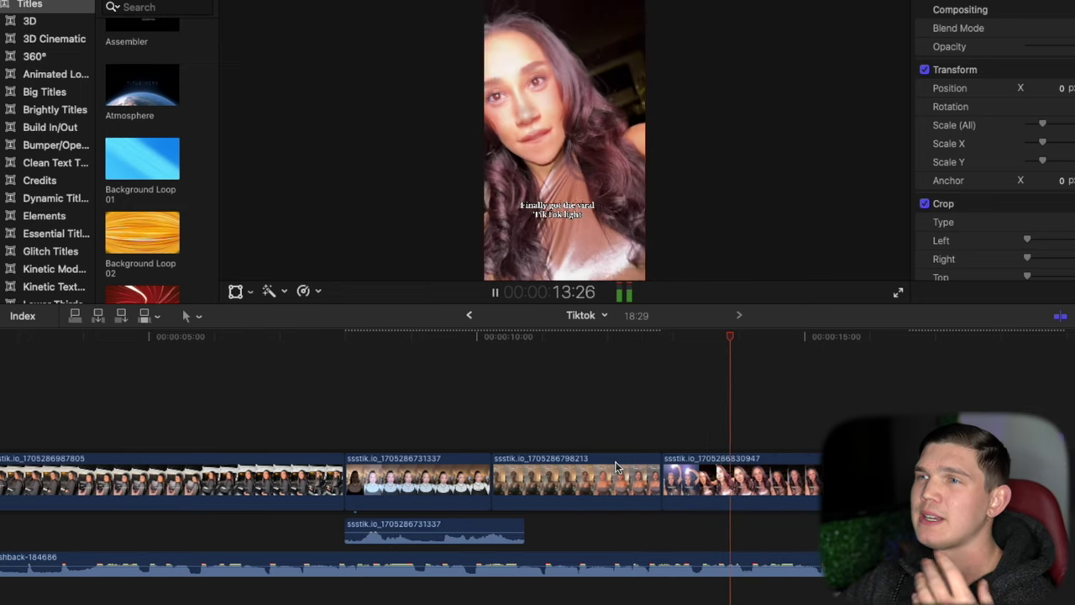
{"action": "scroll", "coordinate": [616, 466], "scroll_direction": "right", "scroll_amount": 3}
{"action": "scroll", "coordinate": [616, 466], "scroll_direction": "right", "scroll_amount": 2}
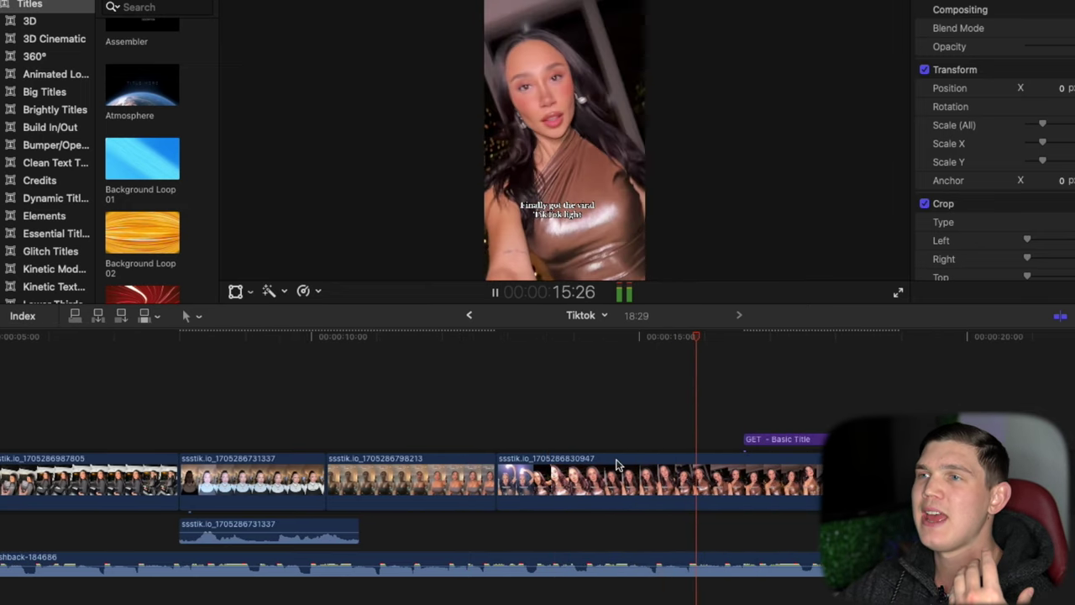
{"action": "scroll", "coordinate": [615, 467], "scroll_direction": "left", "scroll_amount": 1}
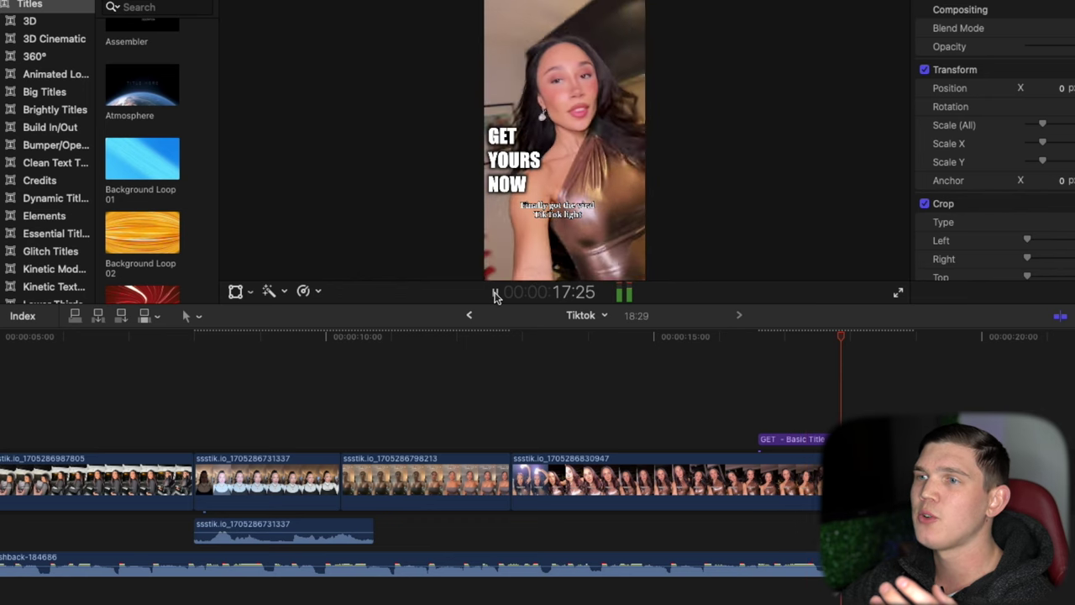
Select the "GET YOURS NOW" title in the viewer and return to the start of the timeline.
{"action": "left_click", "coordinate": [538, 178]}
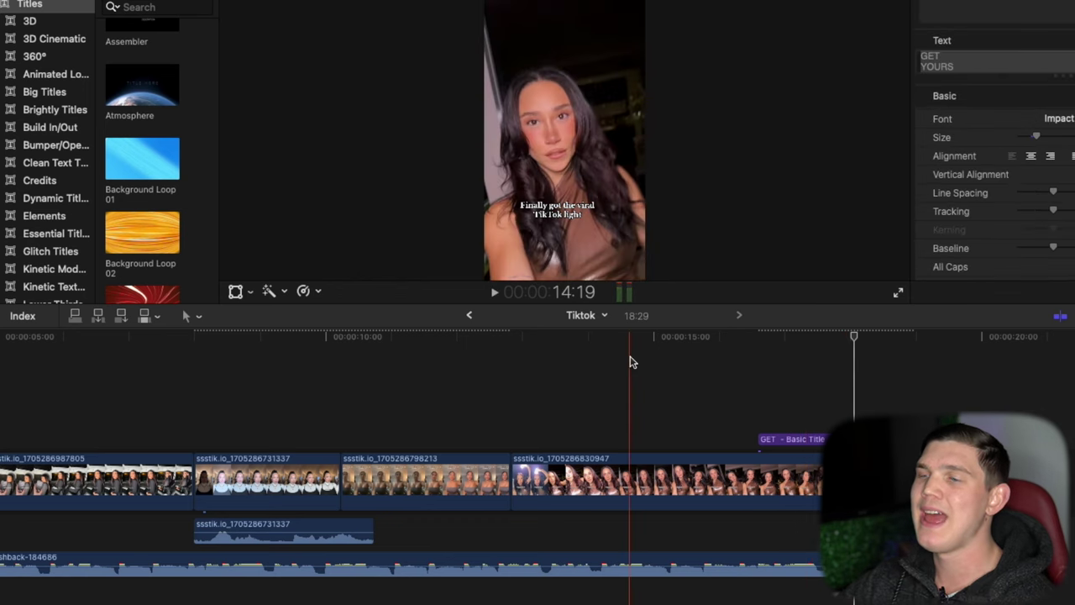
{"action": "scroll", "coordinate": [598, 406], "scroll_direction": "left", "scroll_amount": 5}
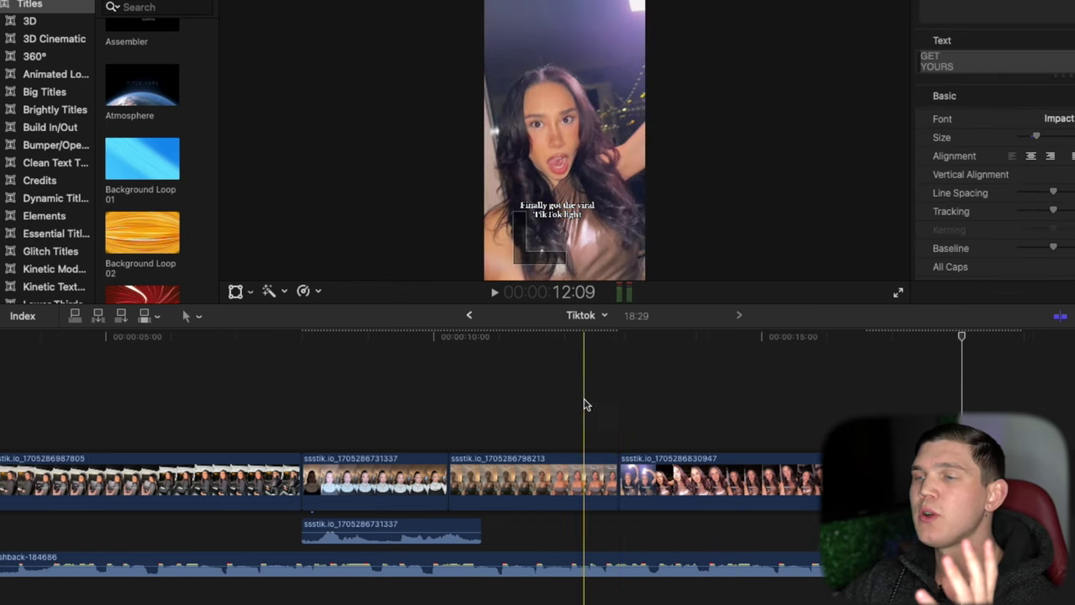
{"action": "scroll", "coordinate": [495, 406], "scroll_direction": "left", "scroll_amount": 3}
{"action": "key", "text": "Home"}
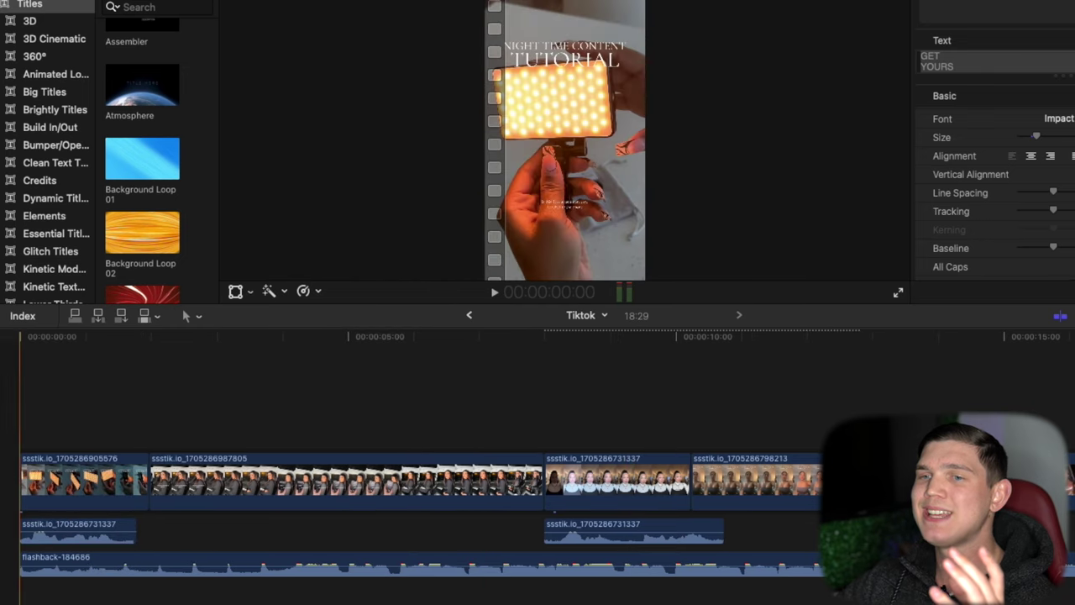
Scrub through the timeline from the first clip to the "Finally got the viral TikTok light" clip and return to the start.
{"action": "left_click", "coordinate": [15, 392]}
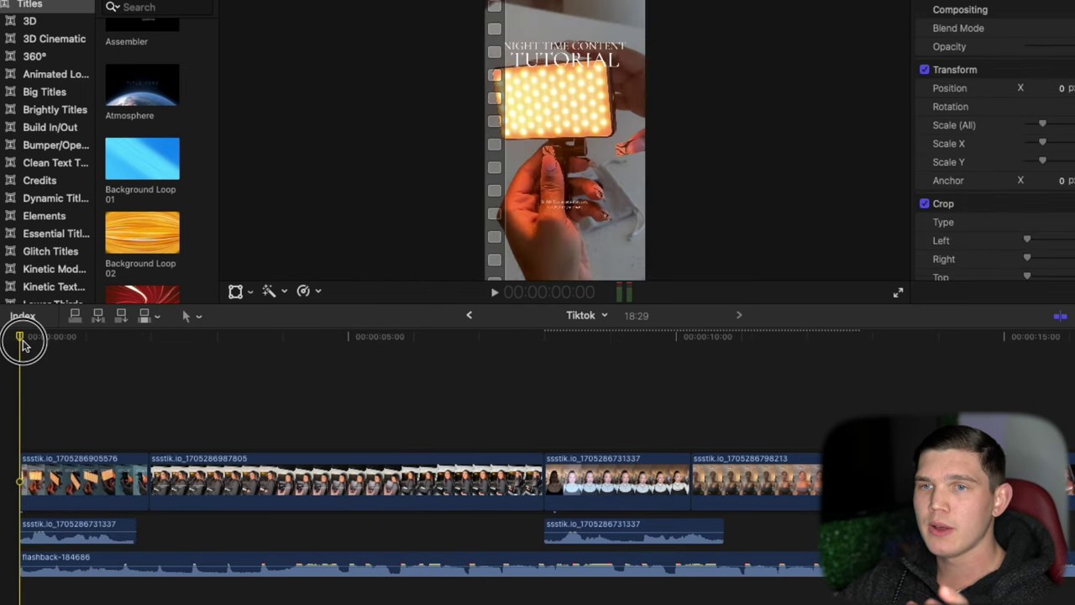
{"action": "left_click_drag", "start_coordinate": [22, 344], "coordinate": [189, 356]}
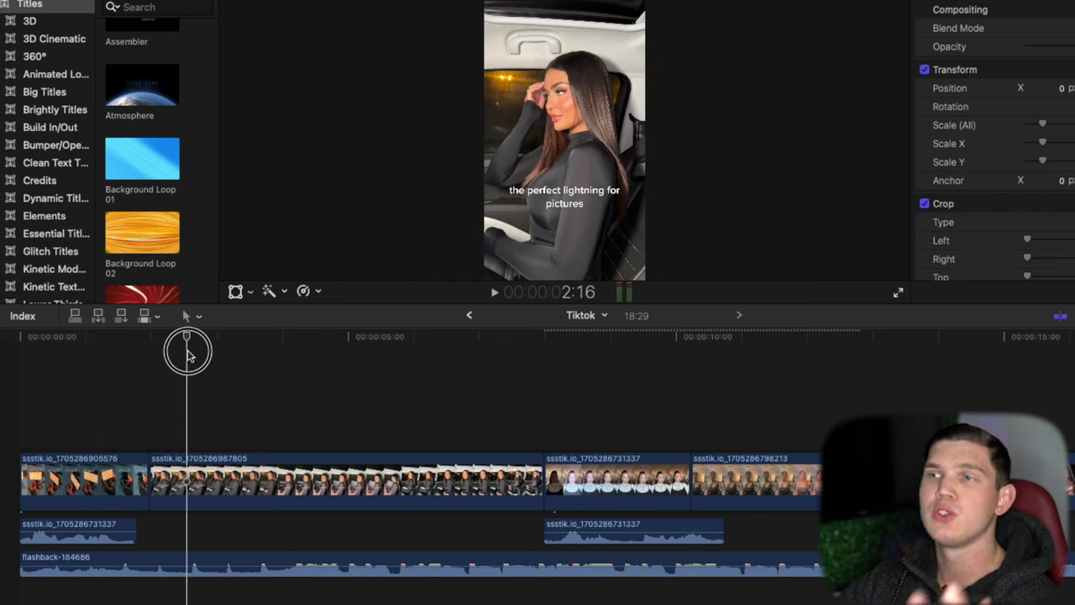
{"action": "left_click_drag", "start_coordinate": [189, 355], "coordinate": [458, 382]}
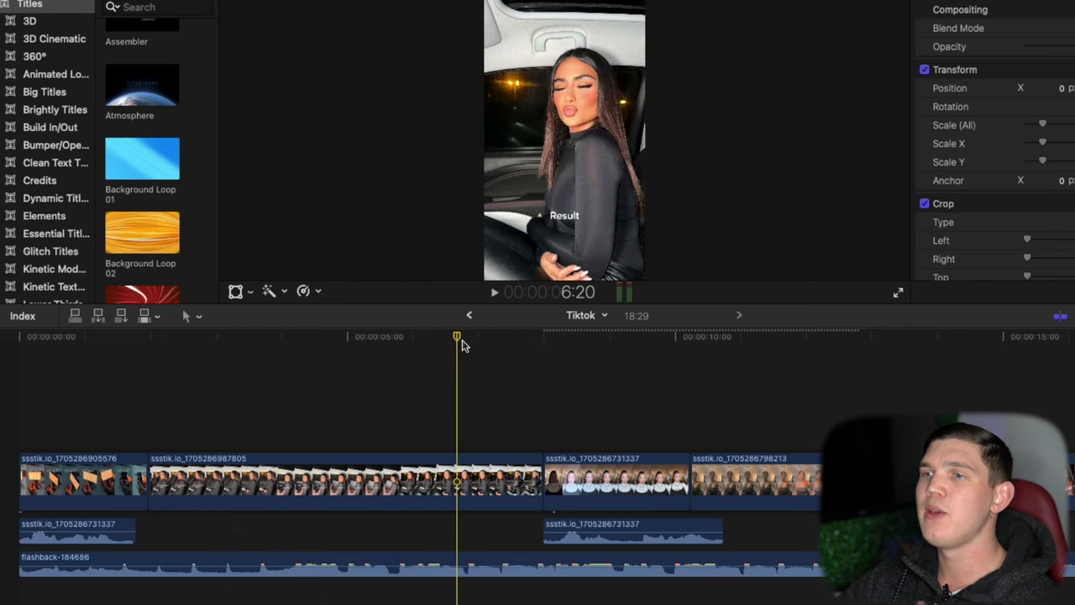
{"action": "left_click_drag", "start_coordinate": [460, 338], "coordinate": [976, 380]}
{"action": "scroll", "coordinate": [835, 389], "scroll_direction": "right", "scroll_amount": 5}
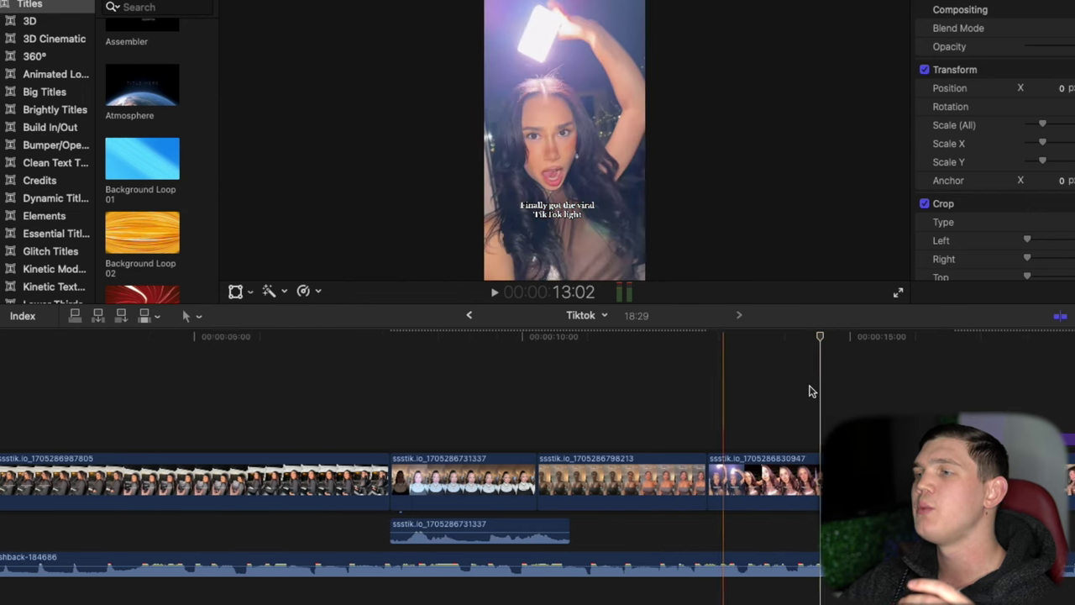
{"action": "left_click_drag", "start_coordinate": [865, 393], "coordinate": [19, 337]}
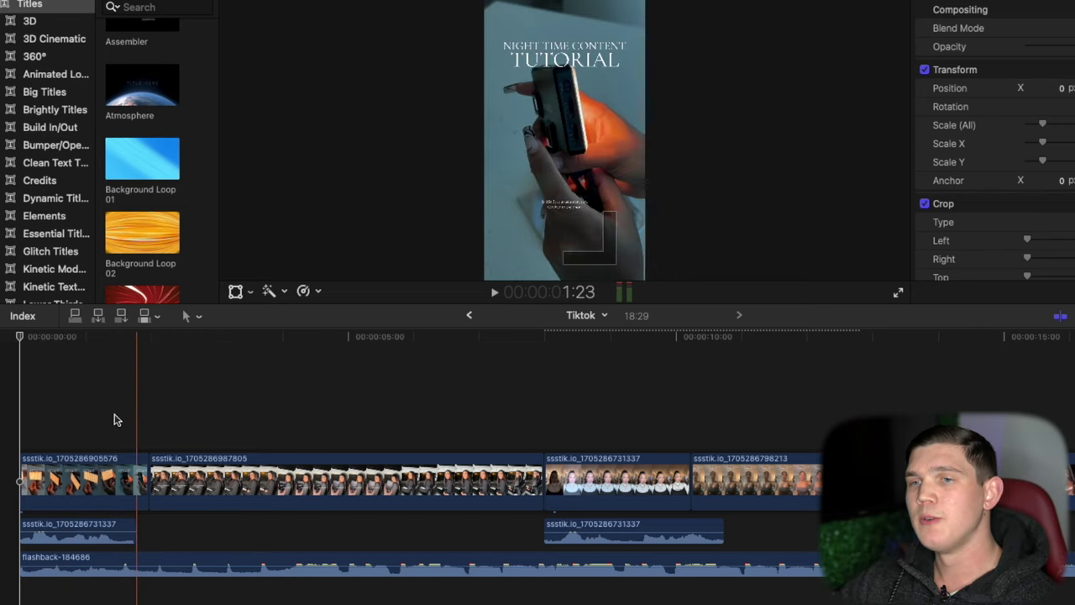
{"action": "left_click", "coordinate": [54, 528]}
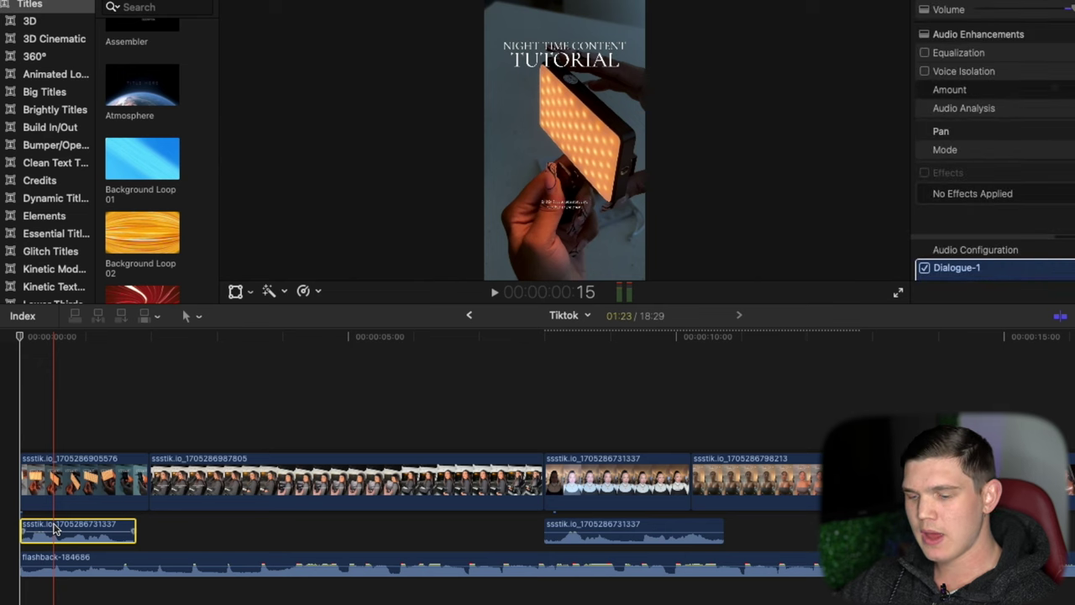
{"action": "left_click", "coordinate": [641, 526]}
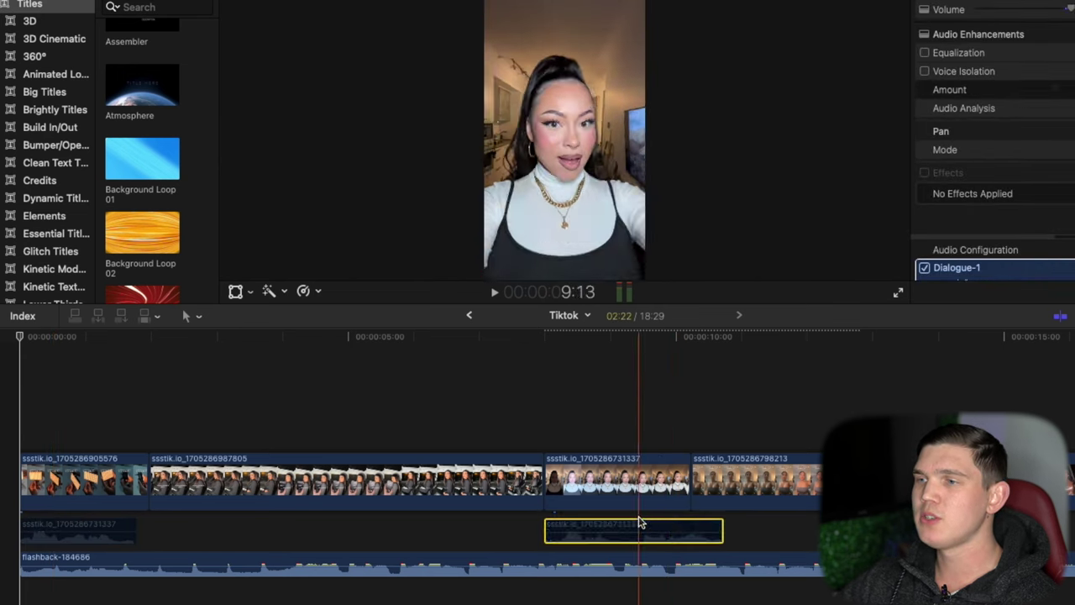
Play the ad from the start with only the background music active, through to the "GET YOURS NOW" title.
{"action": "left_click", "coordinate": [9, 401]}
{"action": "key", "text": "space"}
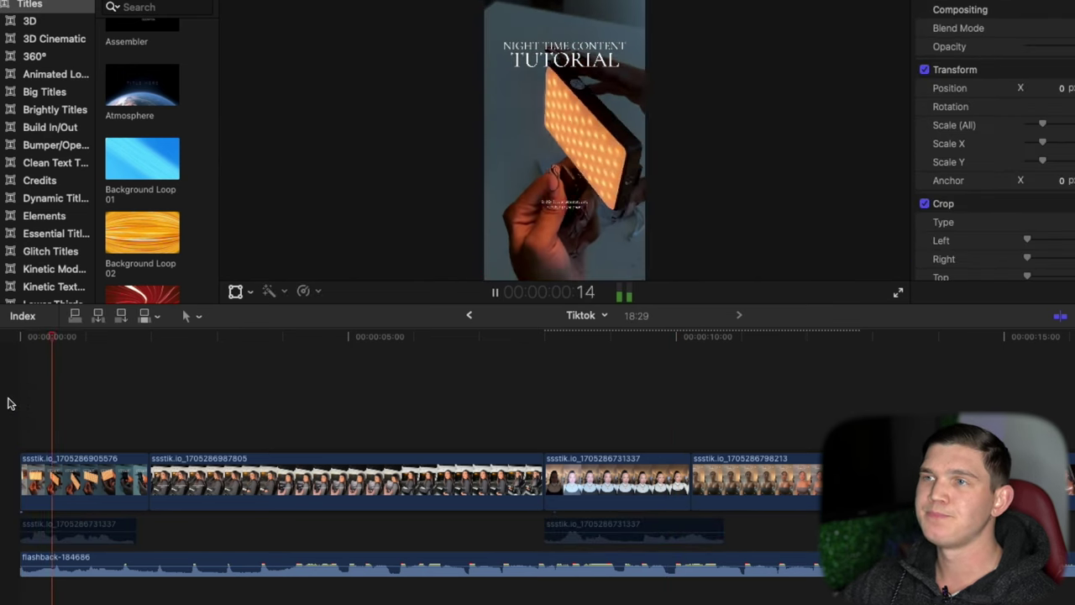
{"action": "left_click", "coordinate": [9, 401]}
{"action": "key", "text": "XF86AudioRaiseVolume"}
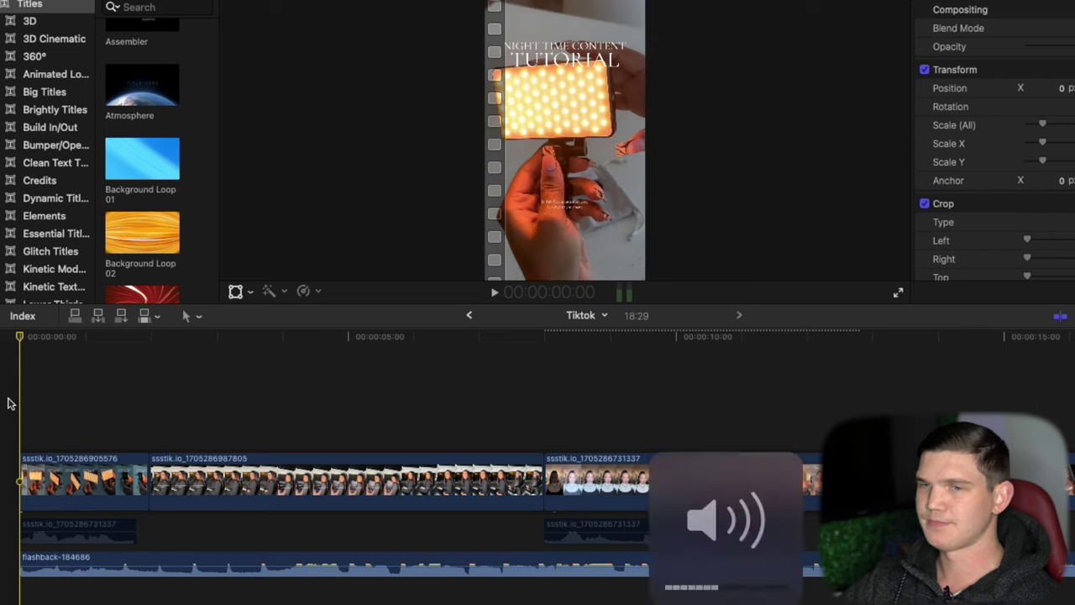
{"action": "key", "text": "space"}
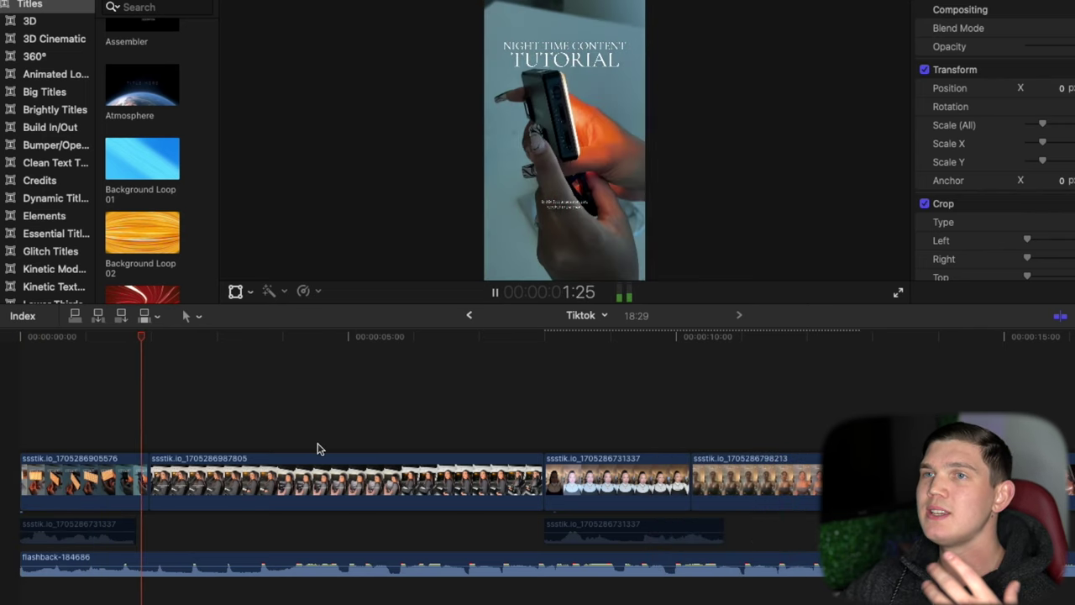
{"action": "scroll", "coordinate": [378, 461], "scroll_direction": "right", "scroll_amount": 5}
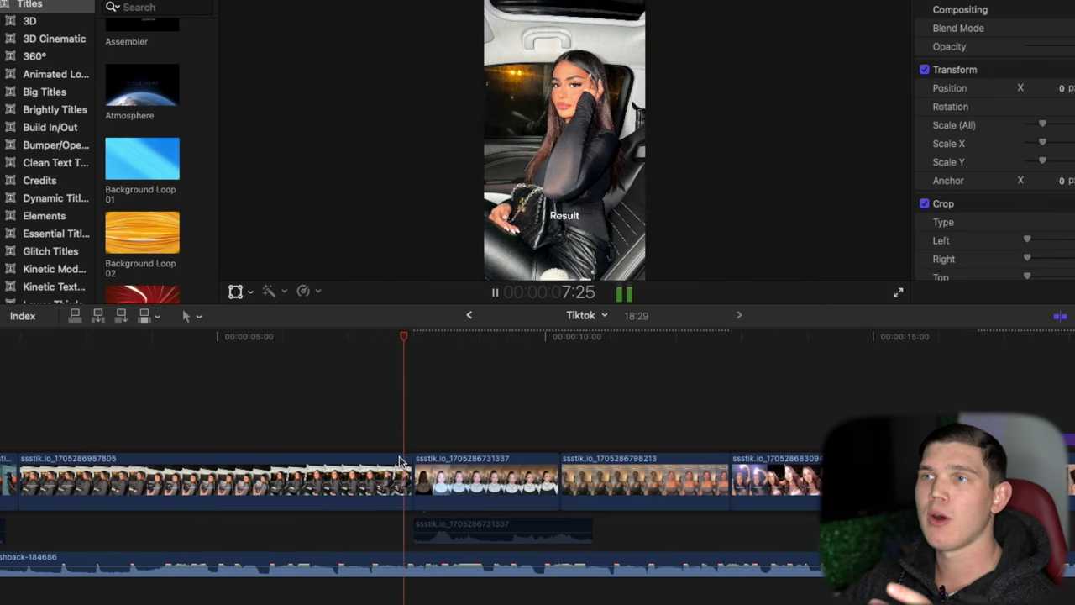
{"action": "scroll", "coordinate": [399, 461], "scroll_direction": "right", "scroll_amount": 3}
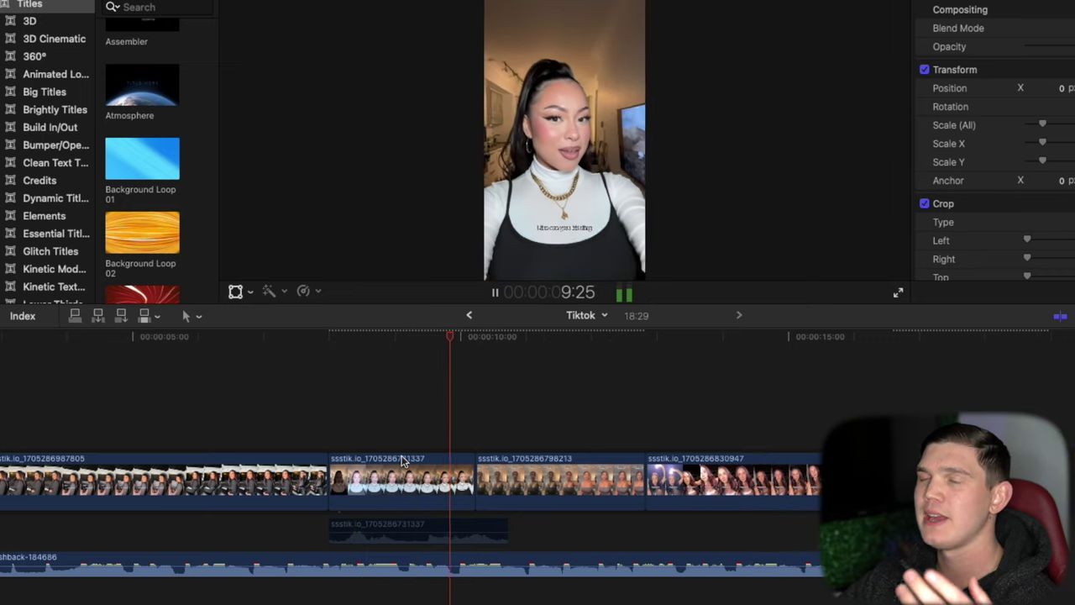
{"action": "key", "text": "F10"}
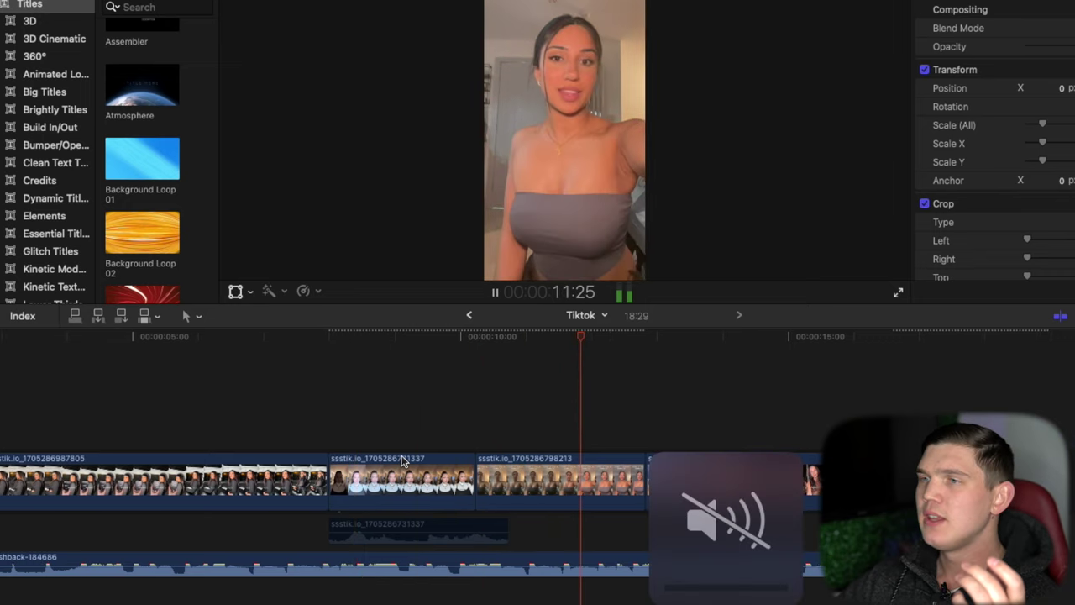
{"action": "key", "text": "F12"}
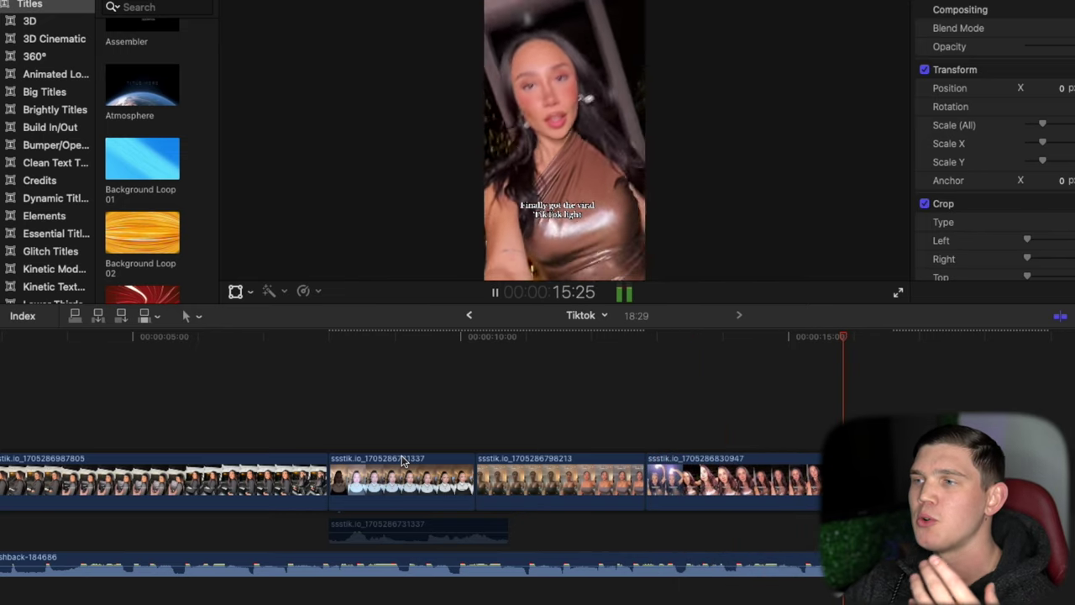
{"action": "key", "text": "F10"}
{"action": "key", "text": "space"}
{"action": "left_click", "coordinate": [408, 517]}
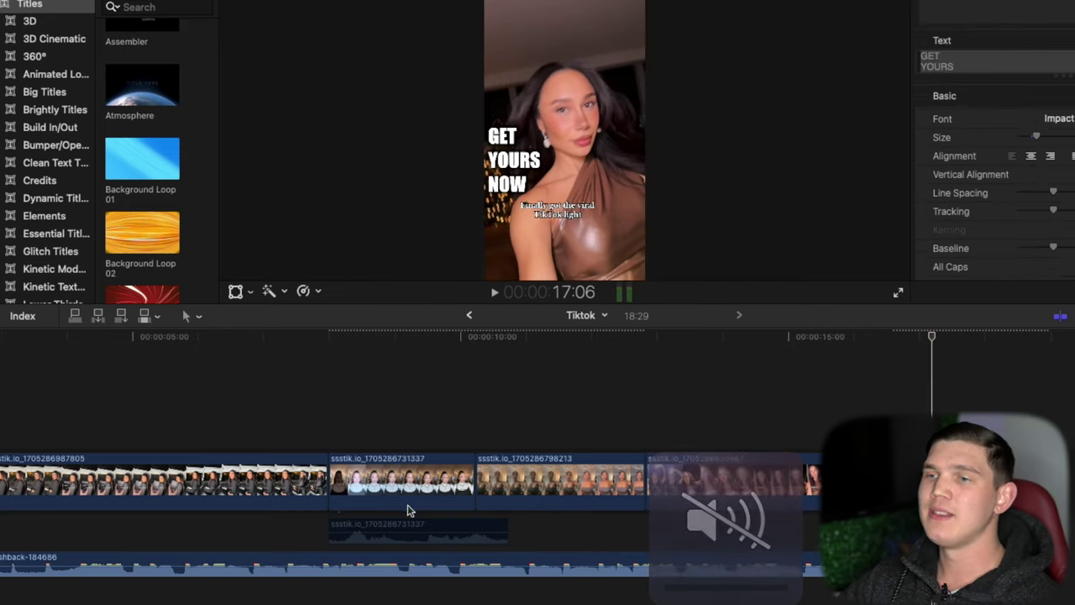
{"action": "scroll", "coordinate": [451, 529], "scroll_direction": "left", "scroll_amount": 2}
{"action": "left_click", "coordinate": [451, 530]}
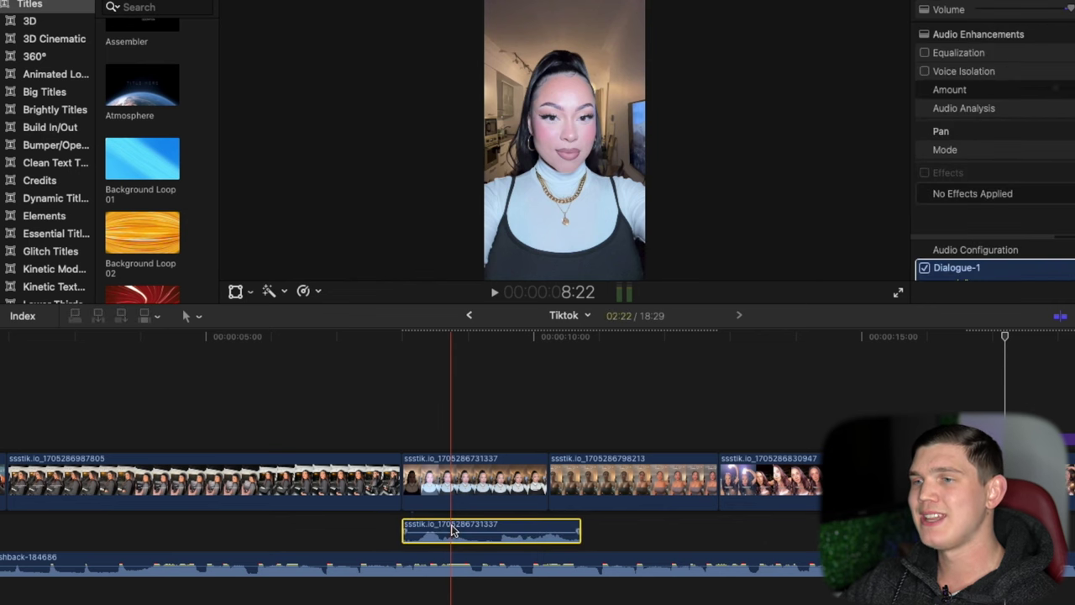
{"action": "scroll", "coordinate": [166, 488], "scroll_direction": "left", "scroll_amount": 3}
{"action": "left_click", "coordinate": [35, 425]}
{"action": "left_click", "coordinate": [59, 531]}
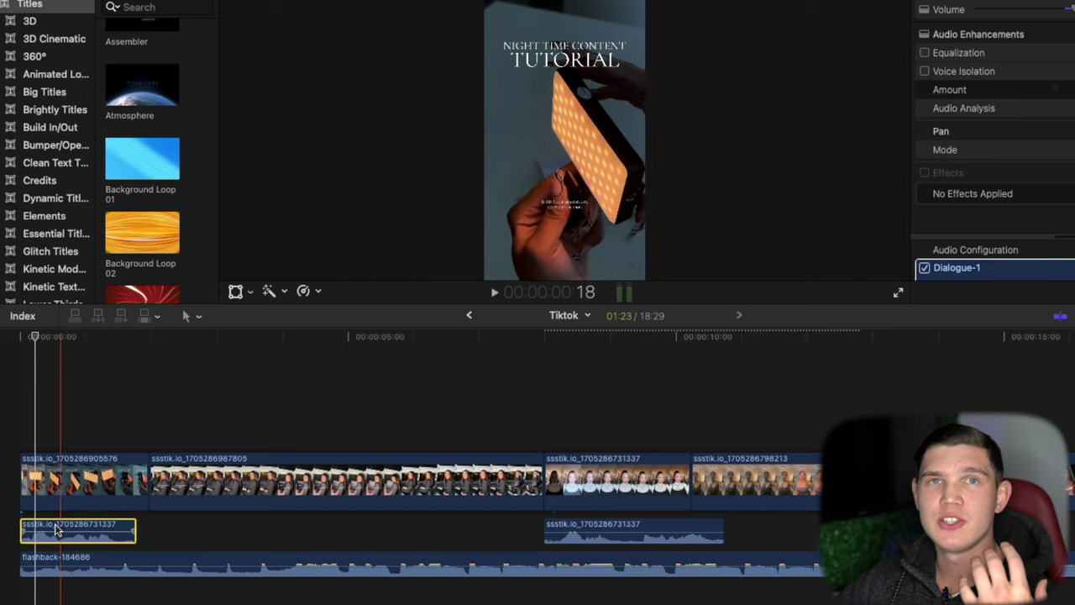
Briefly play the opening clip with the voice audio enabled and return to the start of the timeline.
{"action": "left_click", "coordinate": [37, 474]}
{"action": "left_click", "coordinate": [24, 442]}
{"action": "key", "text": "space"}
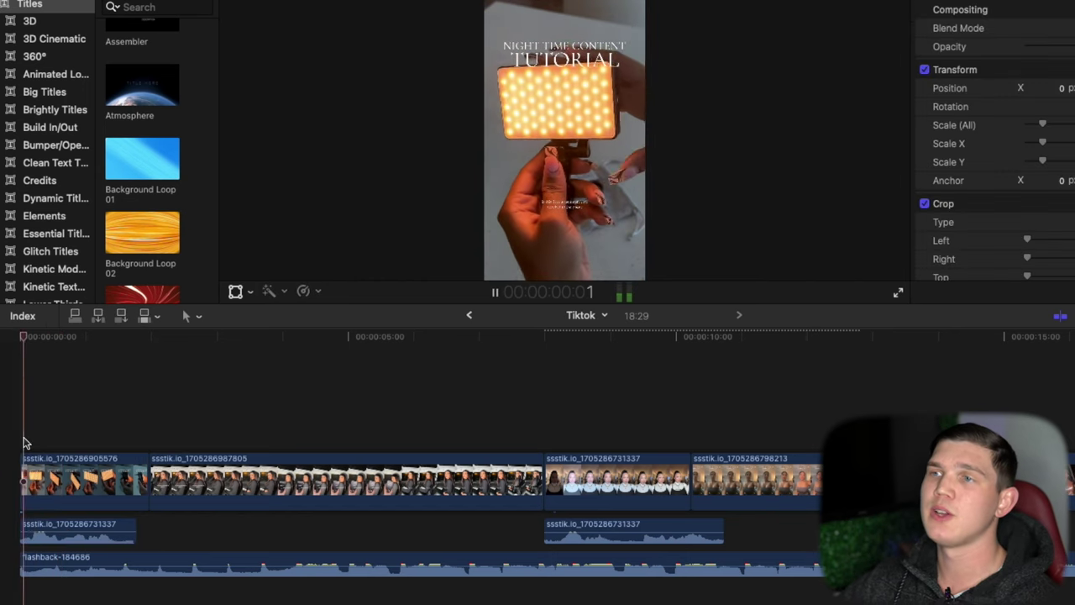
{"action": "key", "text": "space"}
{"action": "left_click", "coordinate": [21, 443]}
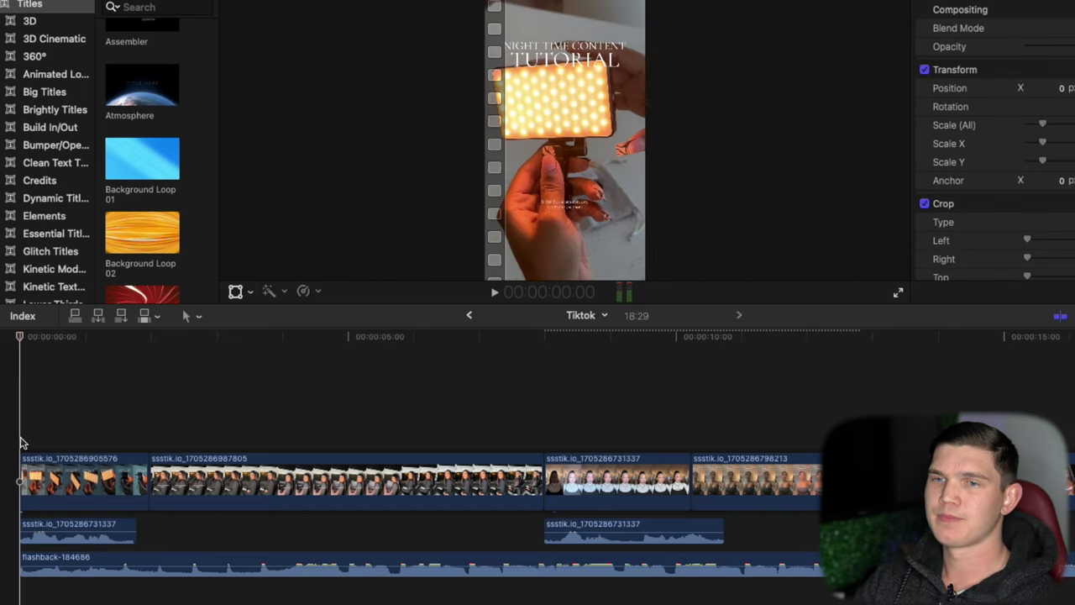
Raise the system volume and watch the finished ad in a separate video player window.
{"action": "key", "text": "XF86AudioRaiseVolume"}
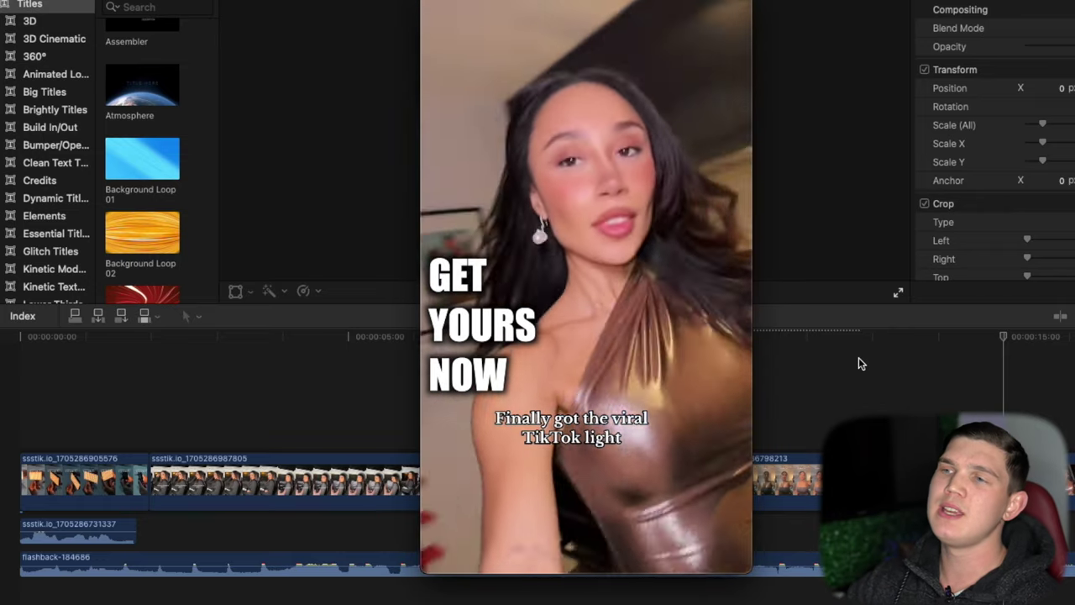
{"action": "key", "text": "Down"}
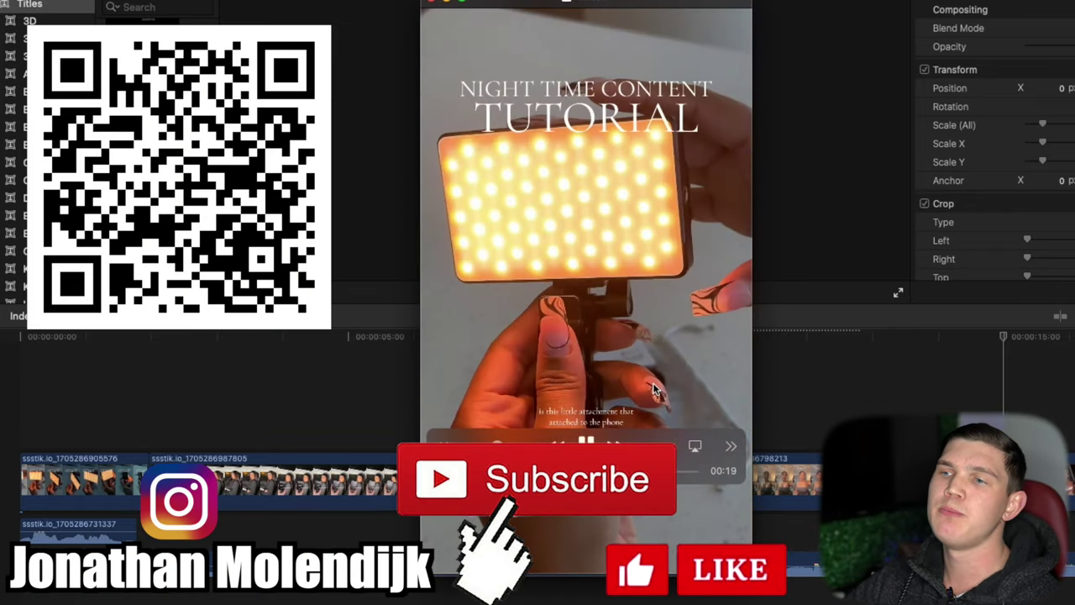